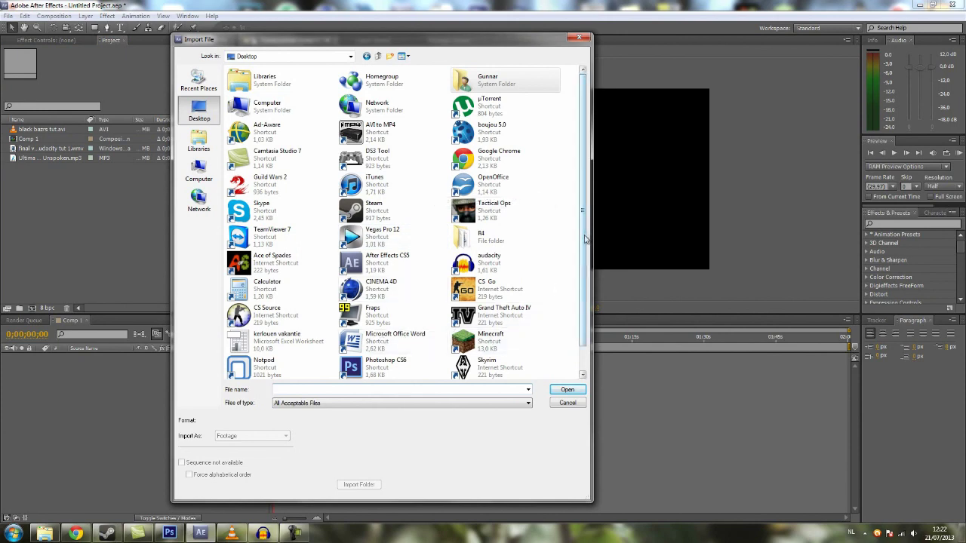
# Step: Import youtube outro tut.jpg and place it as the first layer in Comp 1
pyautogui.scroll(-1, 586, 236)
pyautogui.click(387, 370)
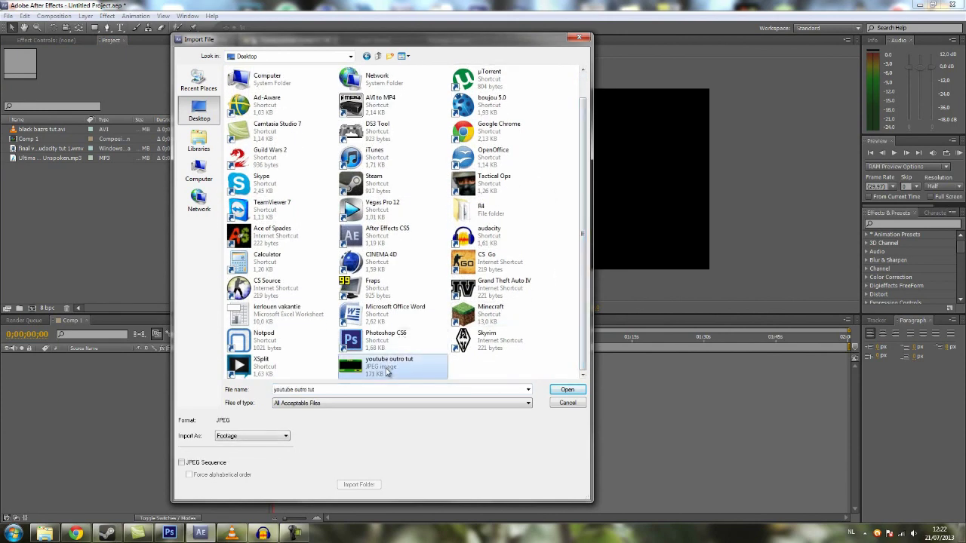
pyautogui.doubleClick(387, 372)
pyautogui.moveTo(72, 168)
pyautogui.mouseDown()
pyautogui.moveTo(575, 172)
pyautogui.moveTo(552, 173)
pyautogui.mouseUp()
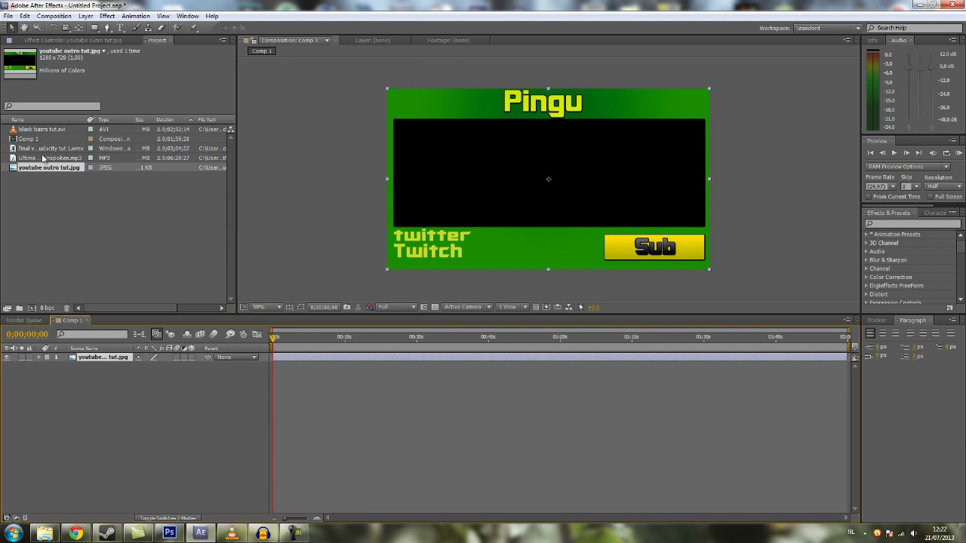
pyautogui.click(74, 157)
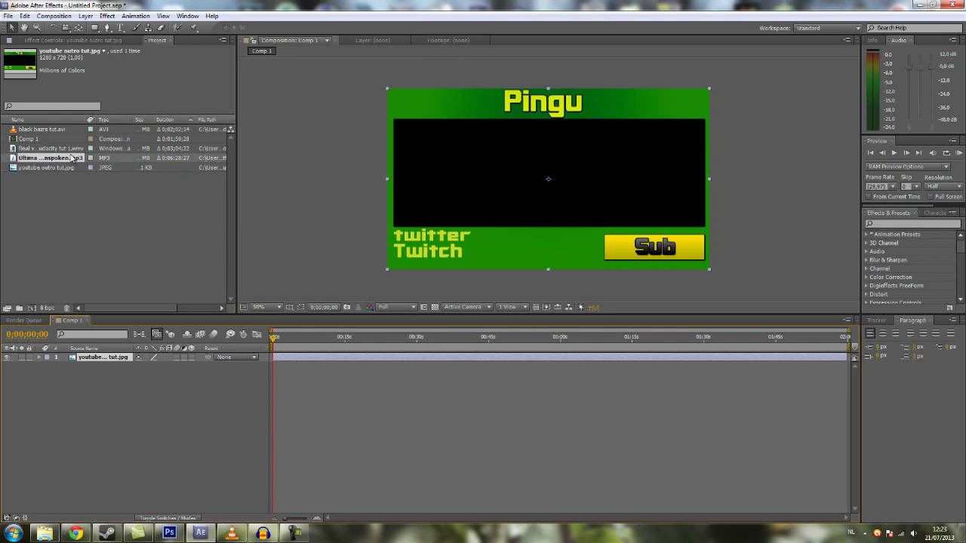
# Step: Add black bazrs tut.avi to Comp 1 and move the time marker to about 39 seconds
pyautogui.click(74, 149)
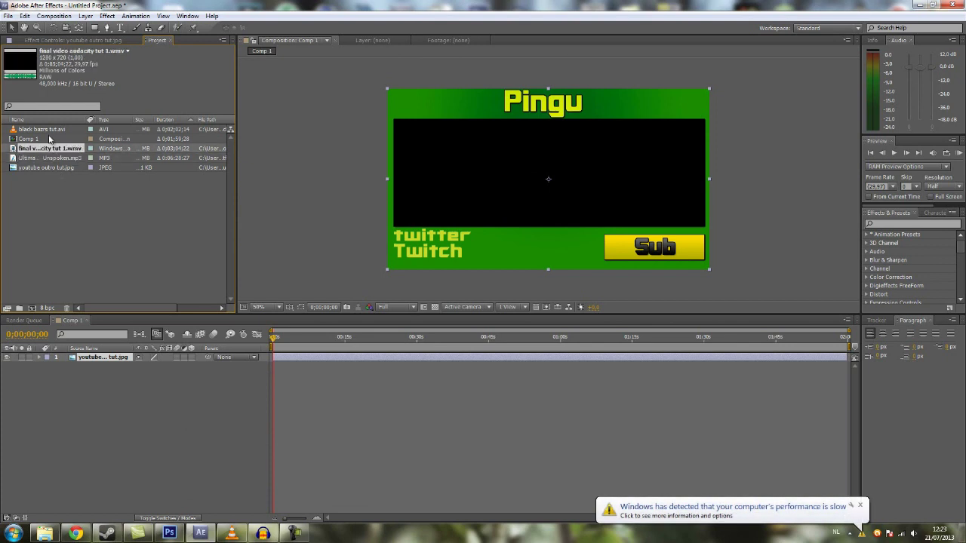
pyautogui.moveTo(50, 130); pyautogui.dragTo(537, 190)
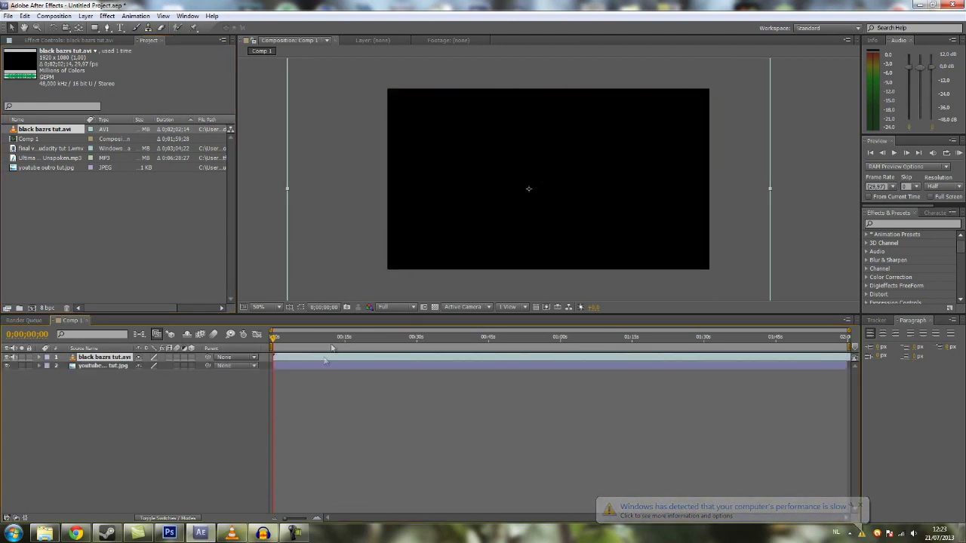
pyautogui.click(461, 338)
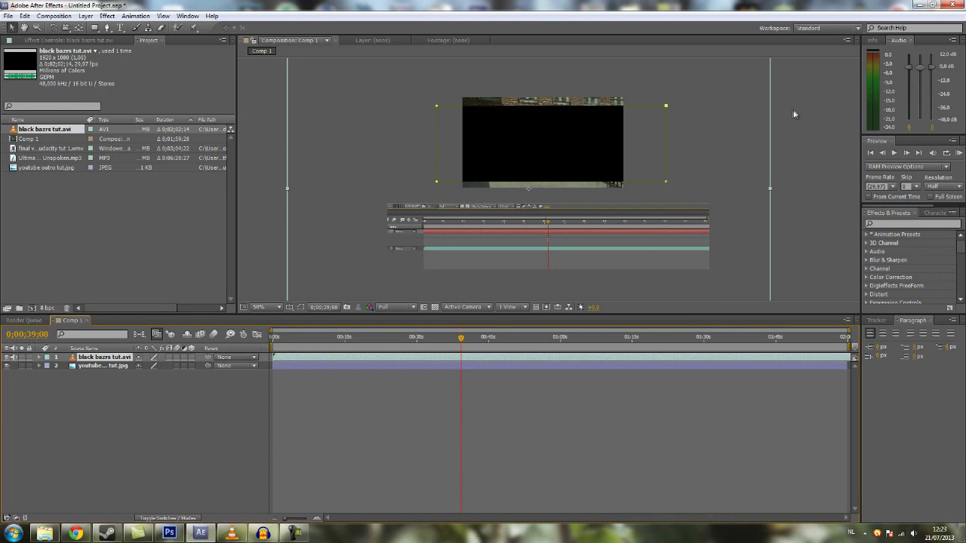
pyautogui.scroll(-2, 753, 150)
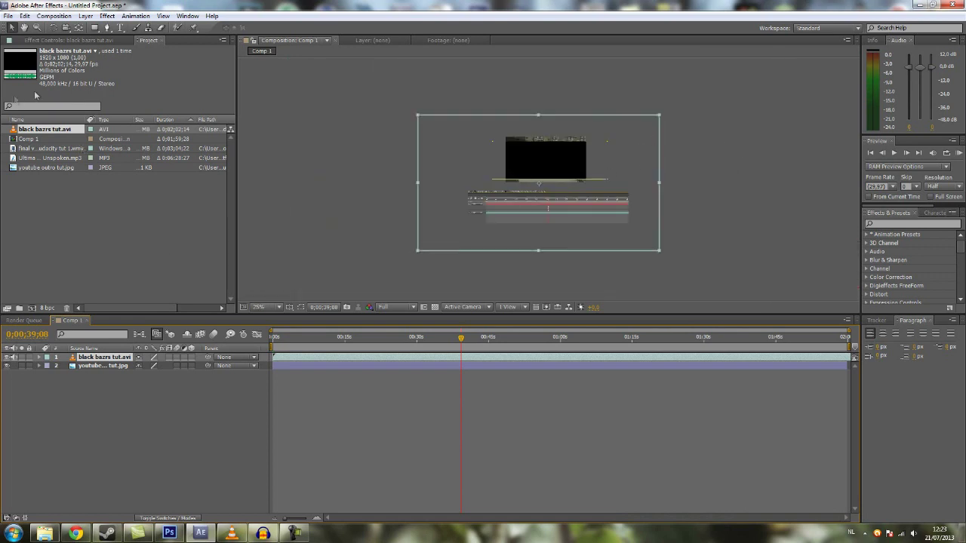
# Step: Shrink the black bazrs clip and fit it into the black frame's upper right
pyautogui.moveTo(659, 117); pyautogui.dragTo(574, 163)
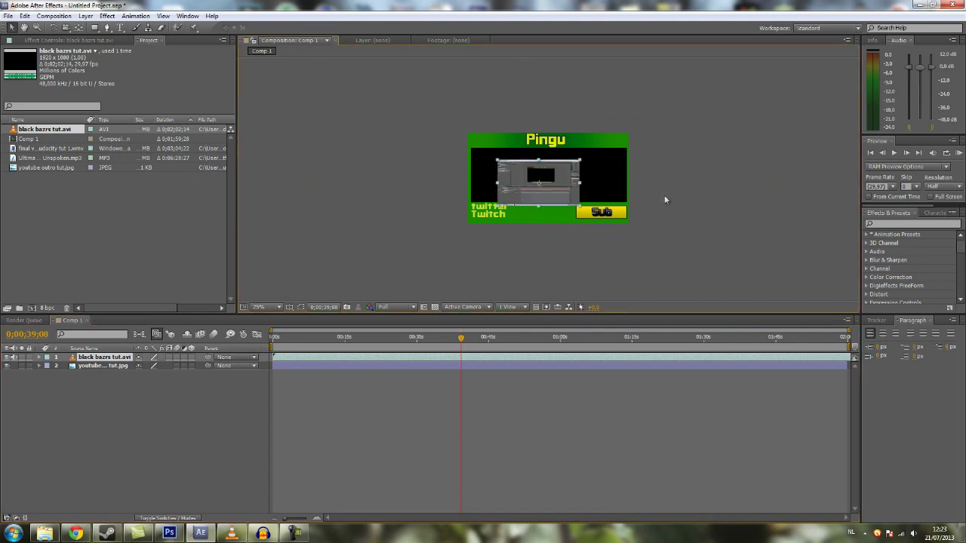
pyautogui.scroll(4, 656, 195)
pyautogui.scroll(-2, 597, 199)
pyautogui.moveTo(584, 191); pyautogui.dragTo(672, 174)
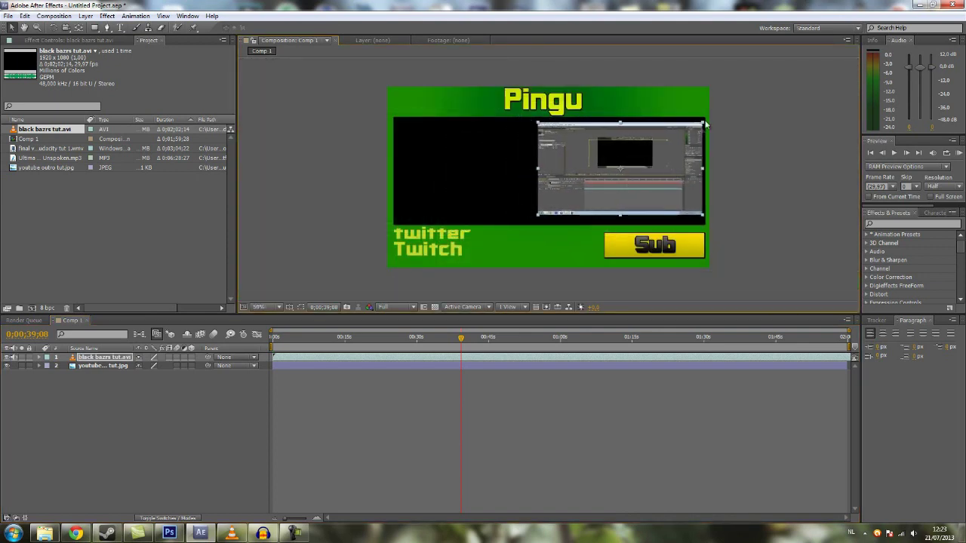
pyautogui.moveTo(702, 122); pyautogui.dragTo(689, 130)
pyautogui.moveTo(673, 162); pyautogui.dragTo(683, 164)
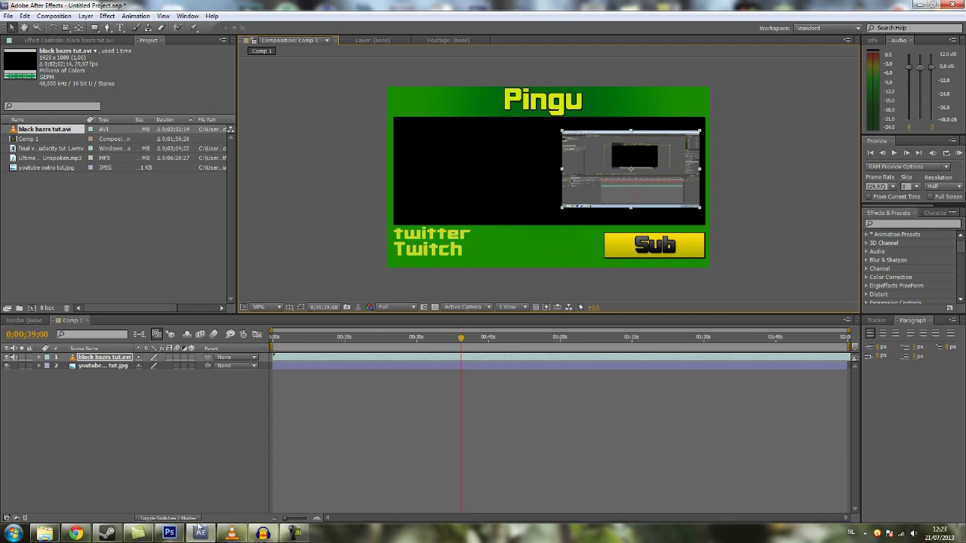
# Step: Review the finished outro video for reference, then return to After Effects
pyautogui.click(231, 533)
pyautogui.click(230, 533)
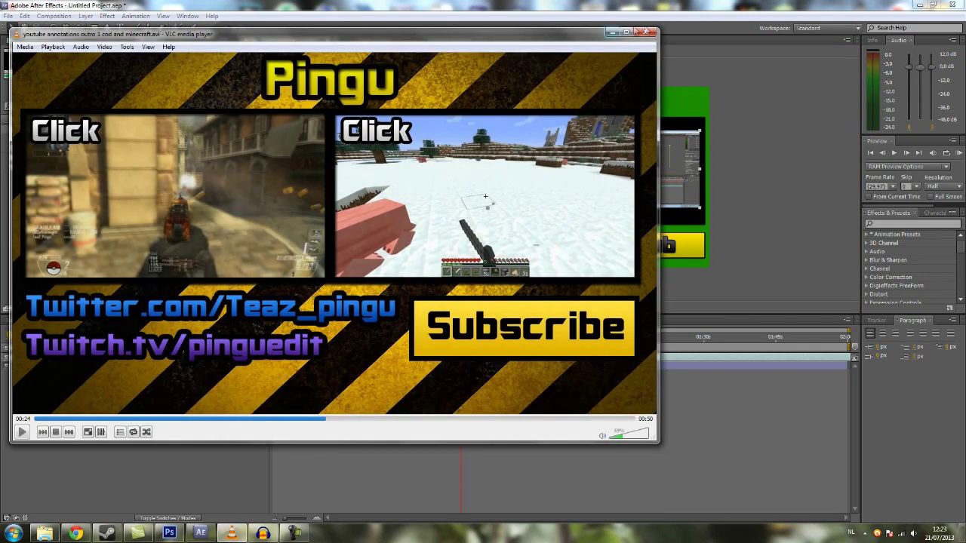
pyautogui.click(612, 33)
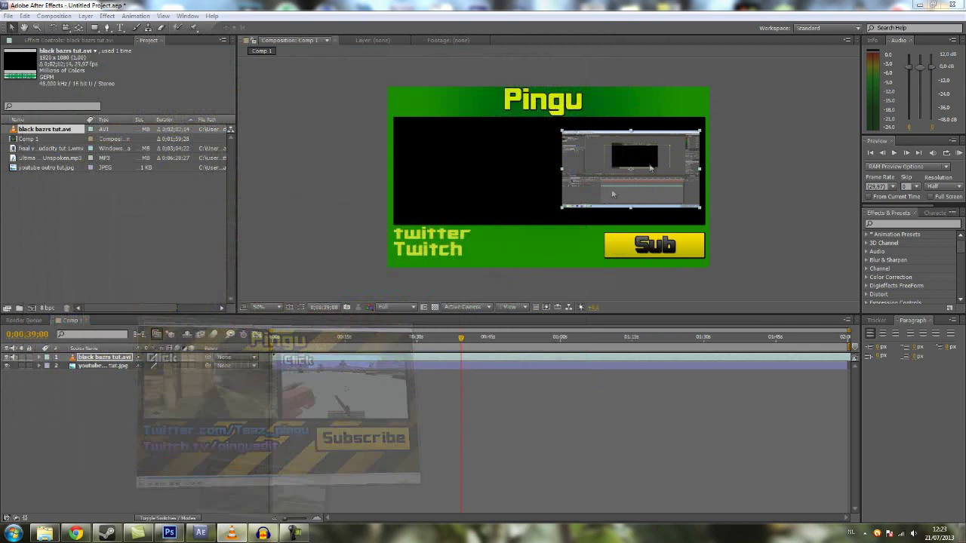
pyautogui.click(35, 157)
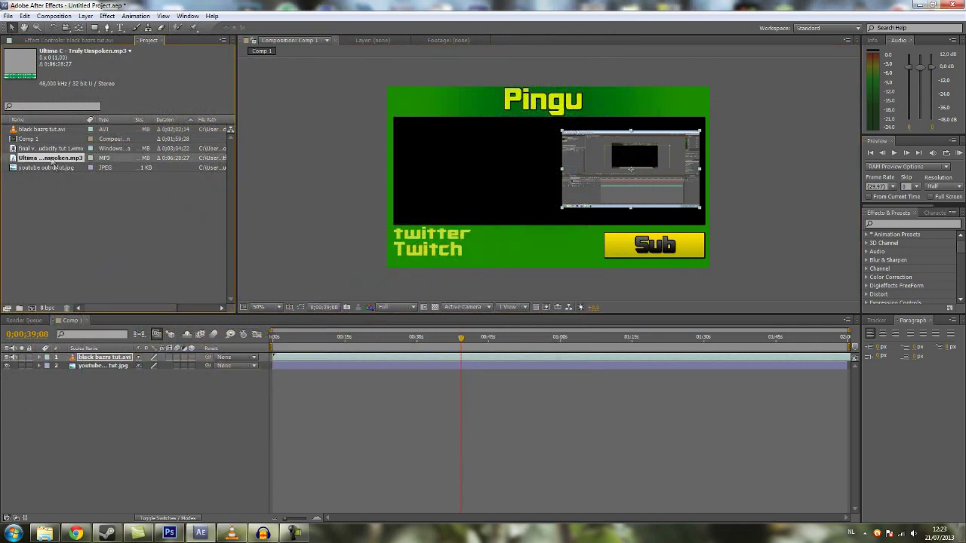
# Step: Add final video audacity tut 1.wmv, shrink it, and move it into the frame's left half
pyautogui.moveTo(47, 148); pyautogui.dragTo(426, 177)
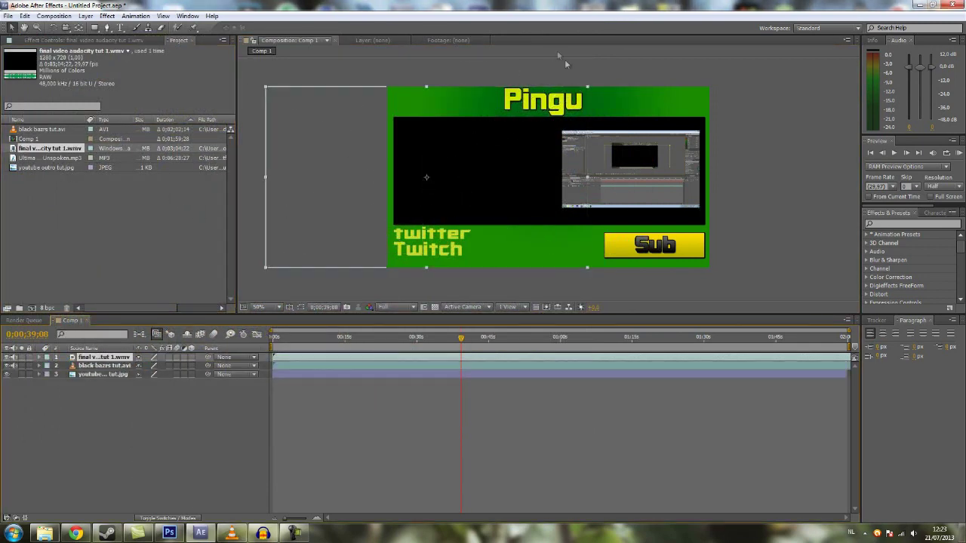
pyautogui.moveTo(588, 89); pyautogui.dragTo(509, 134)
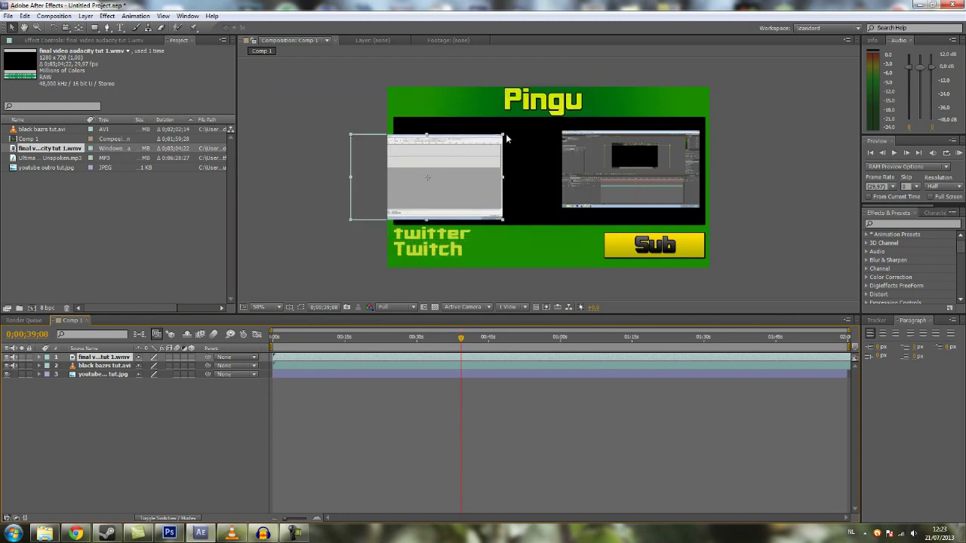
pyautogui.moveTo(483, 162)
pyautogui.mouseDown()
pyautogui.moveTo(541, 153)
pyautogui.moveTo(530, 153)
pyautogui.mouseUp()
# Step: Enlarge the black bazrs clip to fill the right half and fine-tune the left clip's position
pyautogui.click(618, 167)
pyautogui.moveTo(700, 132); pyautogui.dragTo(679, 158)
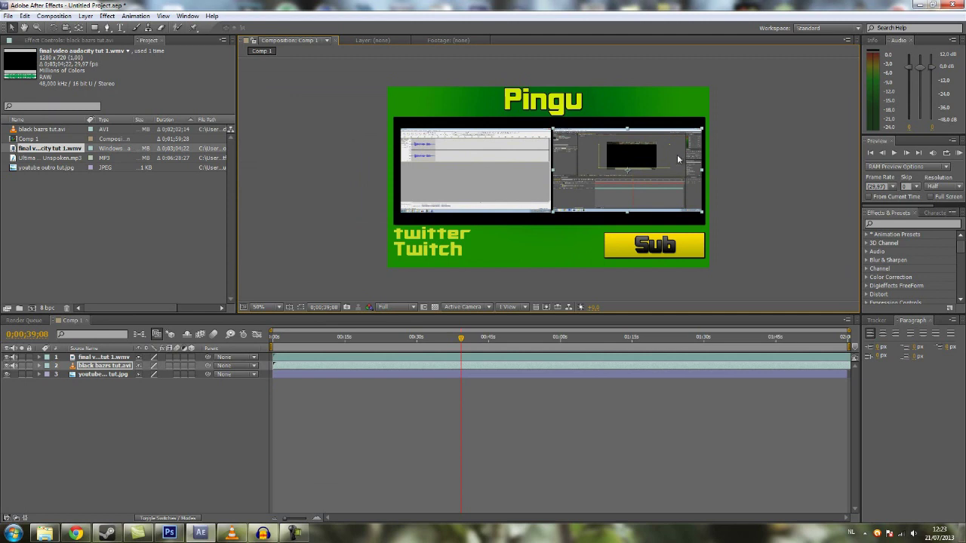
pyautogui.moveTo(480, 161); pyautogui.dragTo(479, 164)
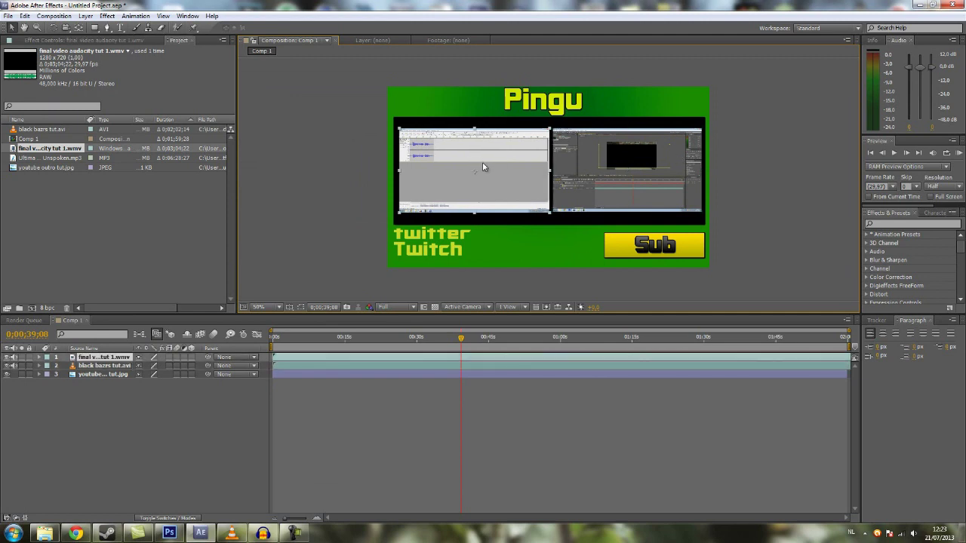
pyautogui.click(765, 152)
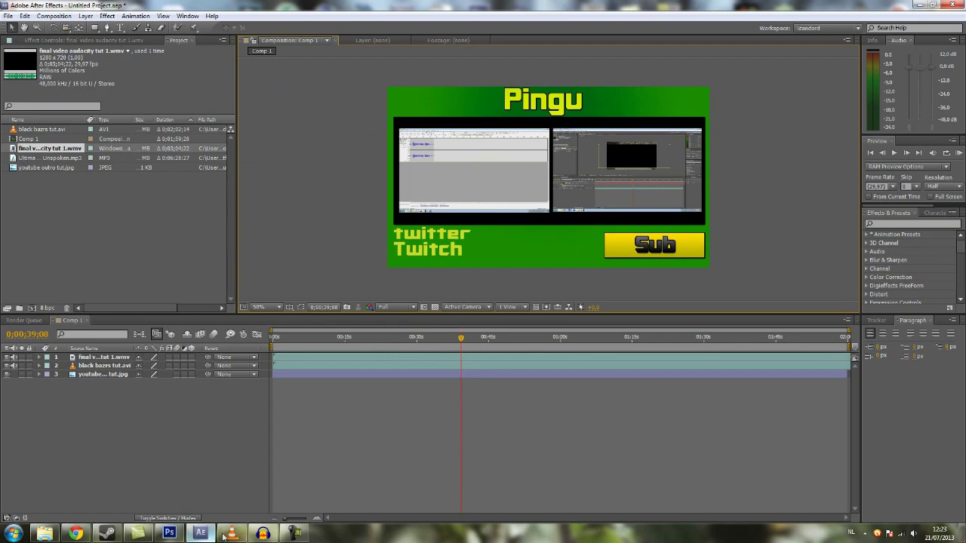
# Step: Compare the layout against the Photoshop outro design and the finished outro video
pyautogui.click(171, 534)
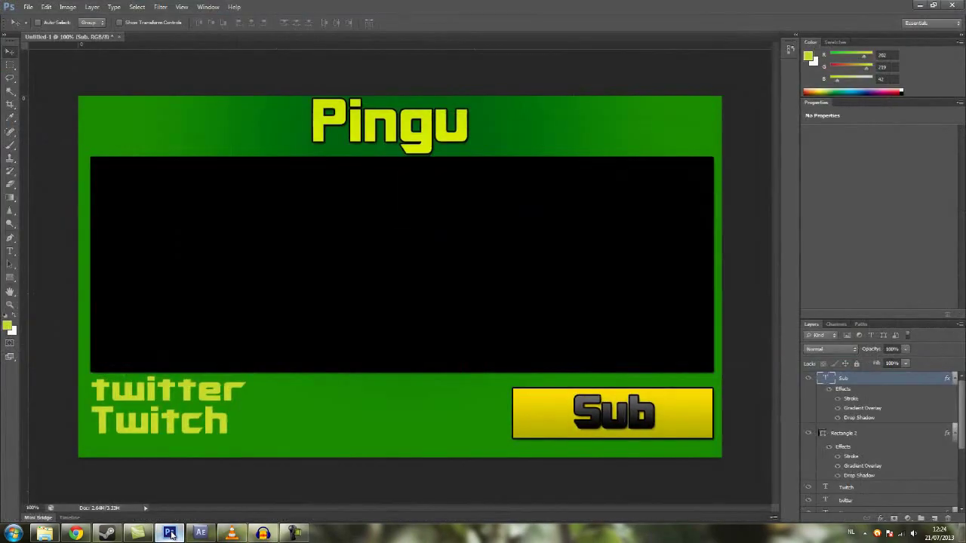
pyautogui.click(171, 534)
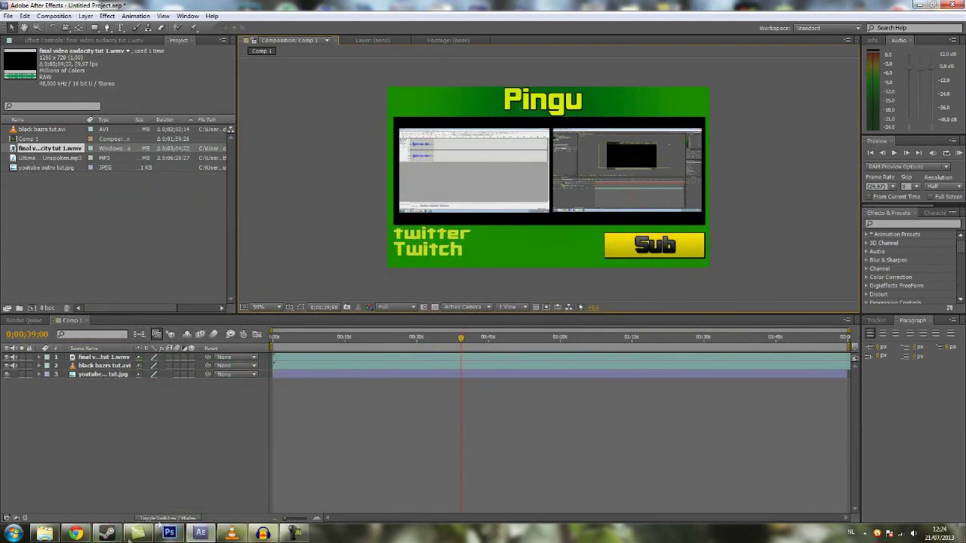
pyautogui.click(230, 533)
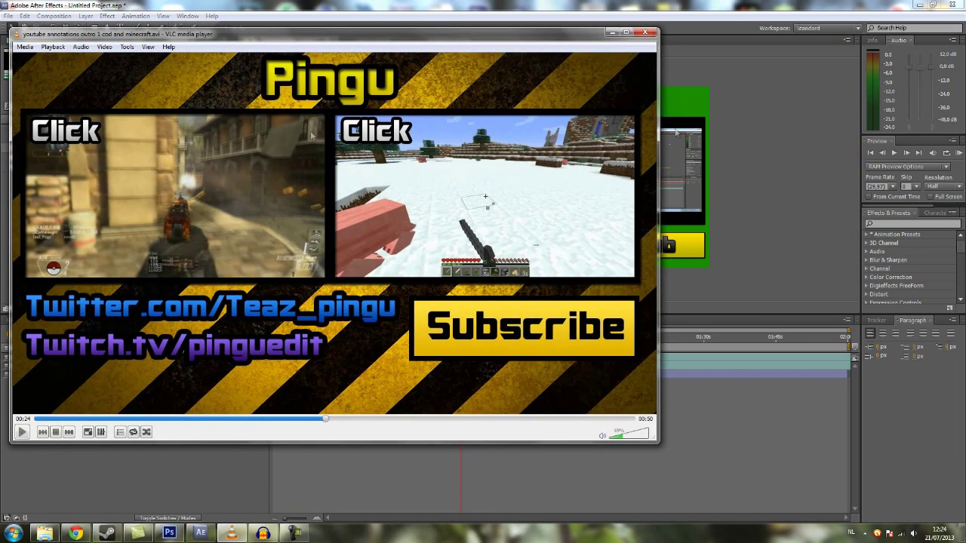
pyautogui.click(611, 32)
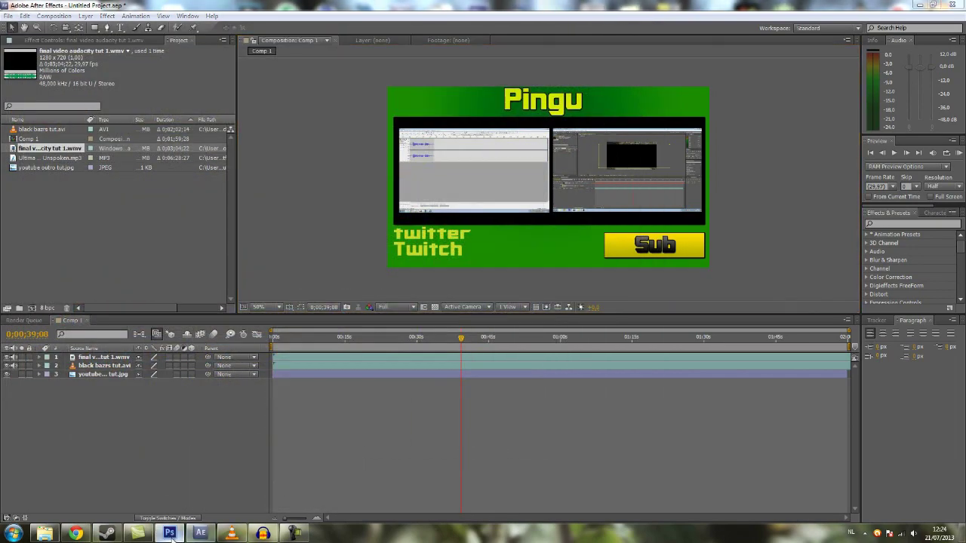
pyautogui.click(169, 533)
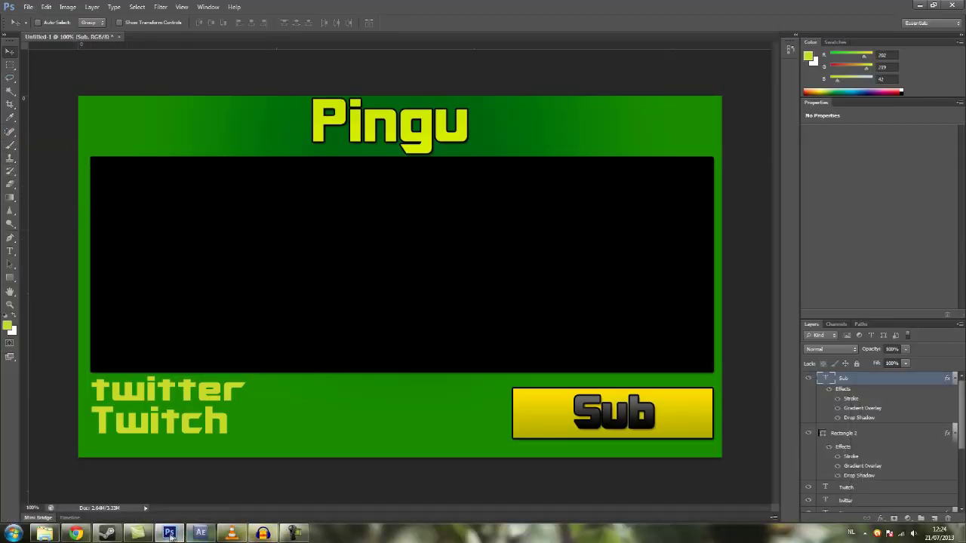
# Step: Switch from Photoshop back to After Effects
pyautogui.click(200, 534)
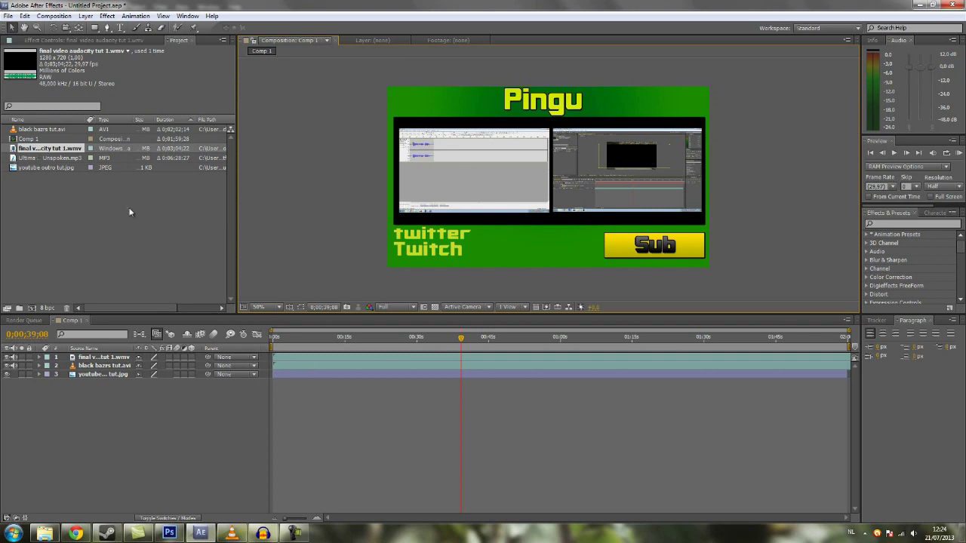
# Step: Add the Ultima music track to Comp 1 and reveal its waveform
pyautogui.click(50, 158)
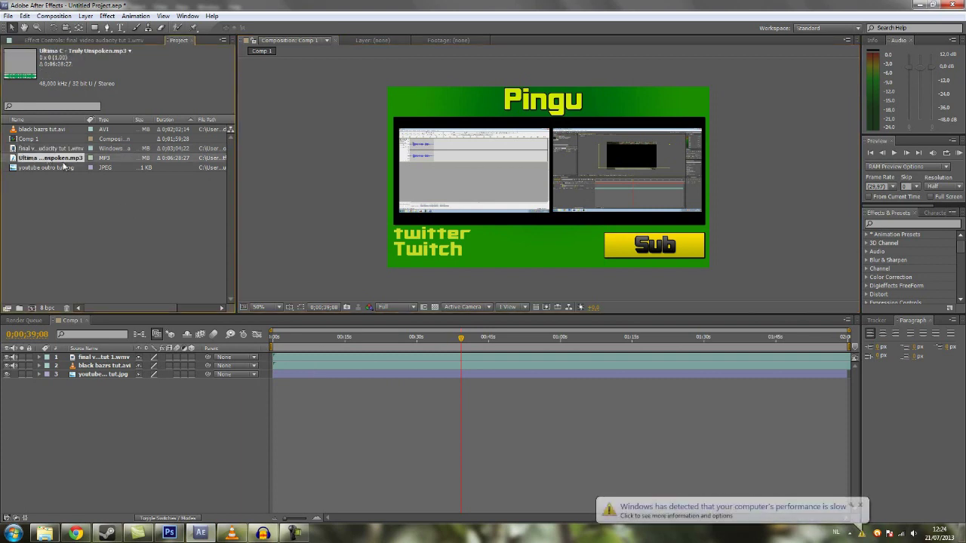
pyautogui.moveTo(114, 158); pyautogui.dragTo(297, 409)
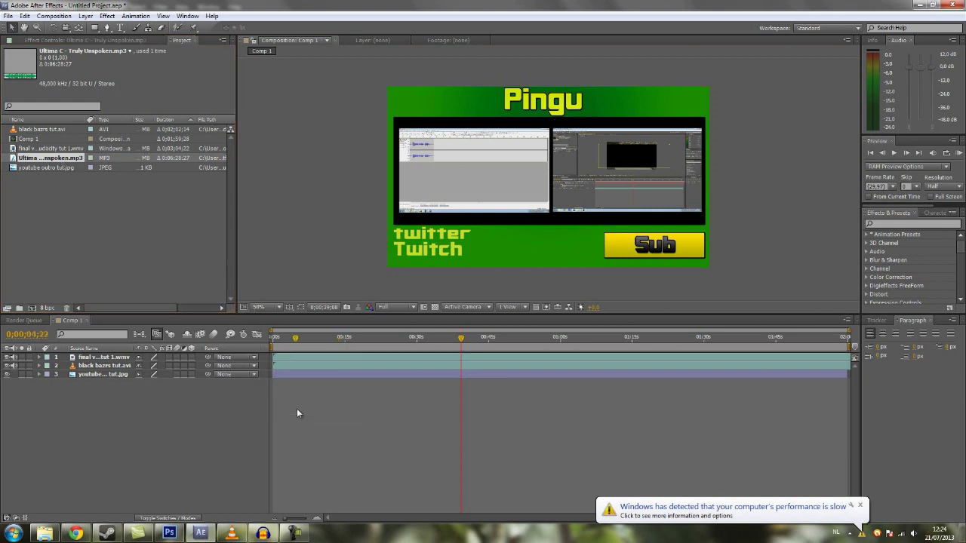
pyautogui.press('l')
pyautogui.press('l')
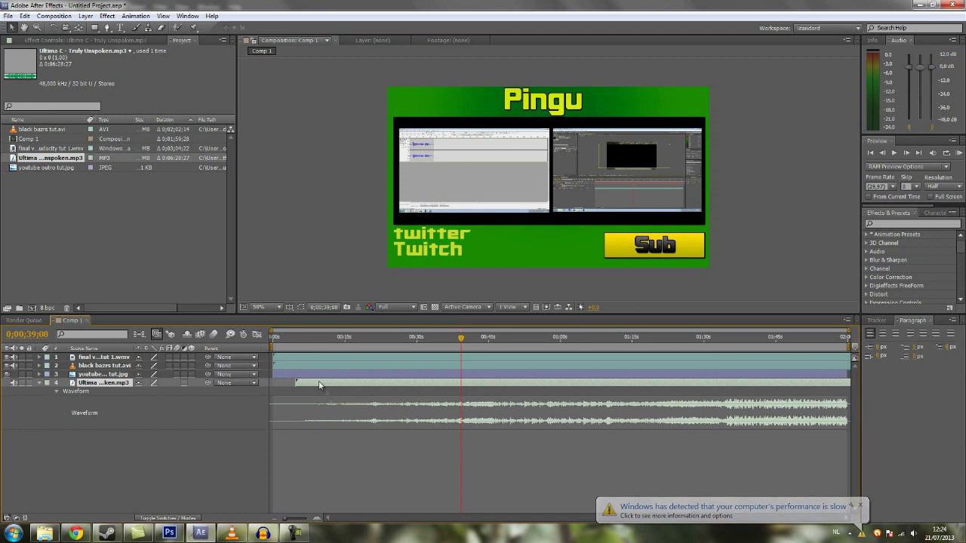
# Step: Select the black bazrs clip, the first clip and the outro image layers to check them
pyautogui.click(295, 366)
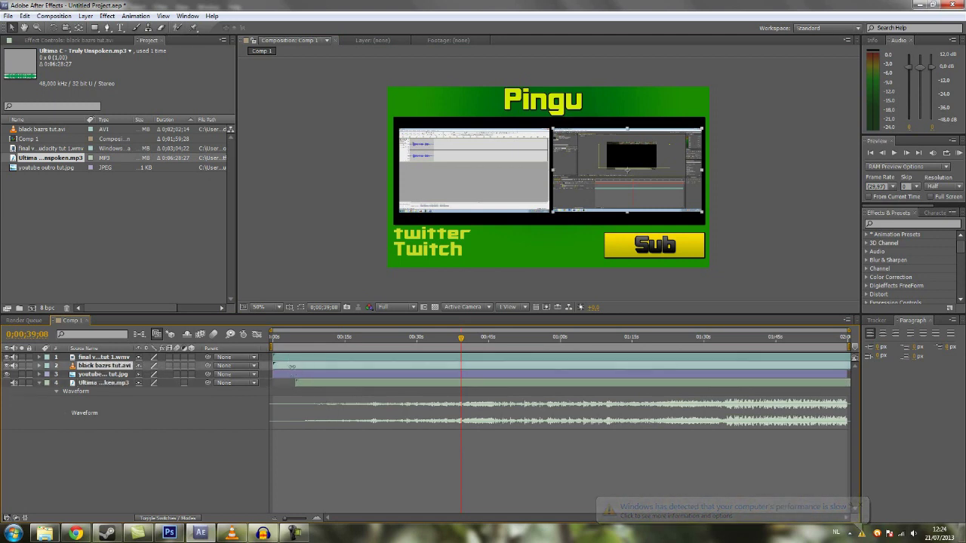
pyautogui.click(279, 359)
pyautogui.click(281, 375)
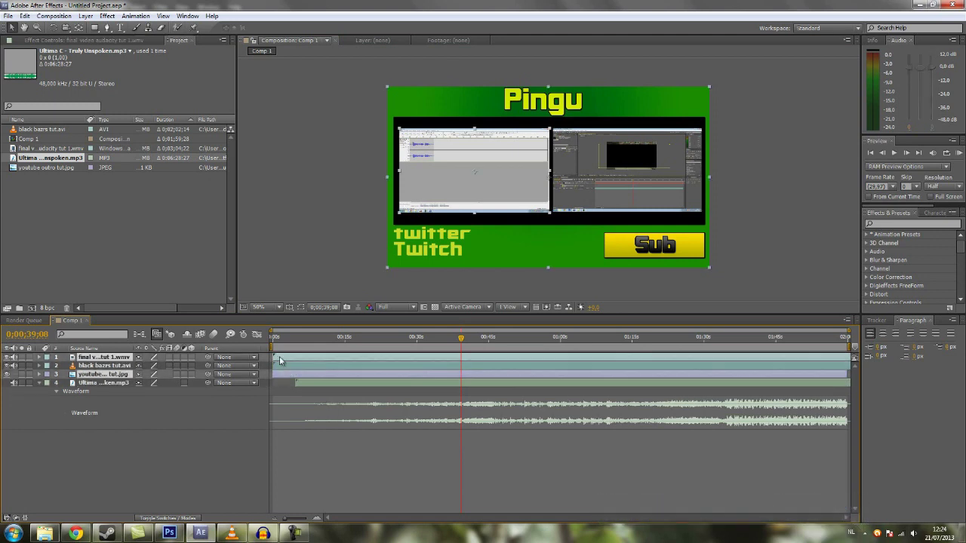
pyautogui.click(283, 365)
pyautogui.click(293, 374)
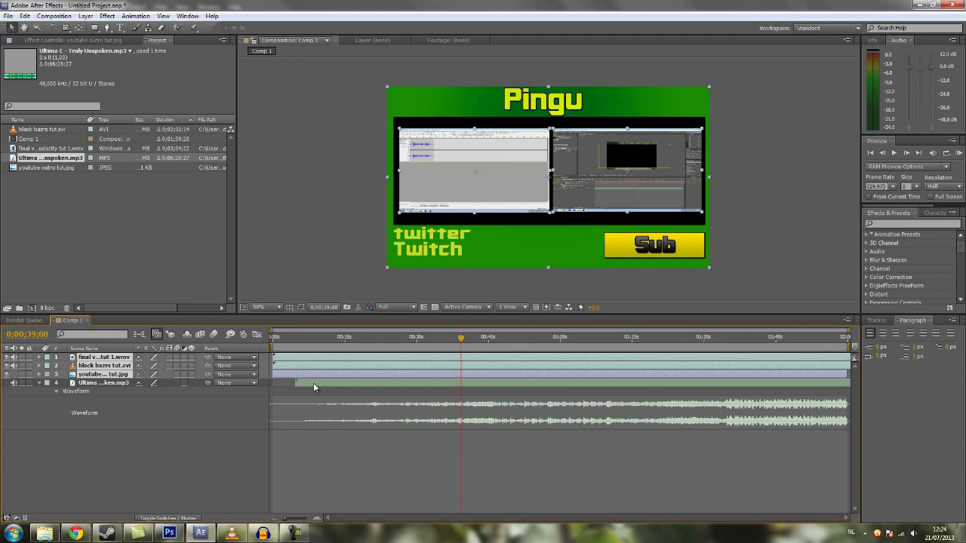
# Step: Shift the clips and outro image later, start the music at 0:00, and set time near 29 seconds
pyautogui.moveTo(491, 376); pyautogui.dragTo(309, 377)
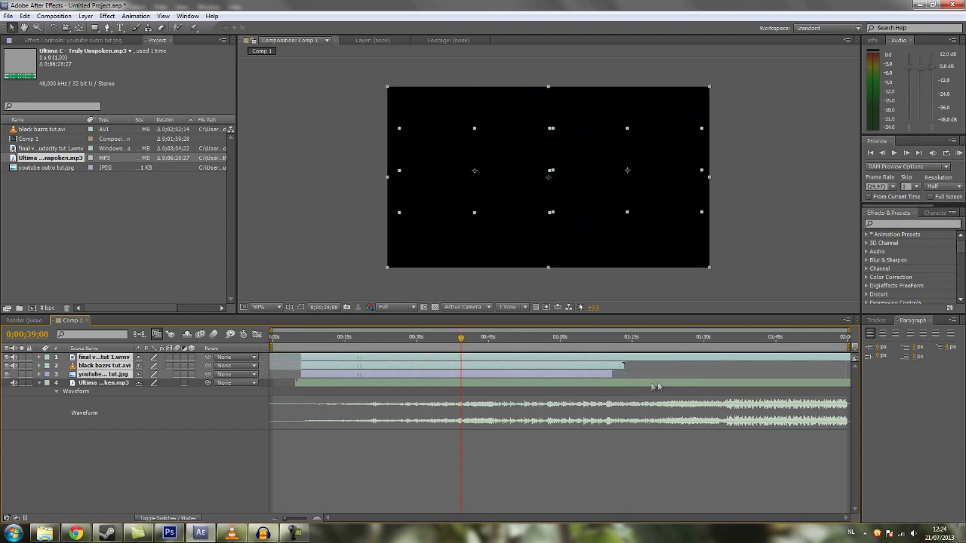
pyautogui.moveTo(480, 382); pyautogui.dragTo(468, 385)
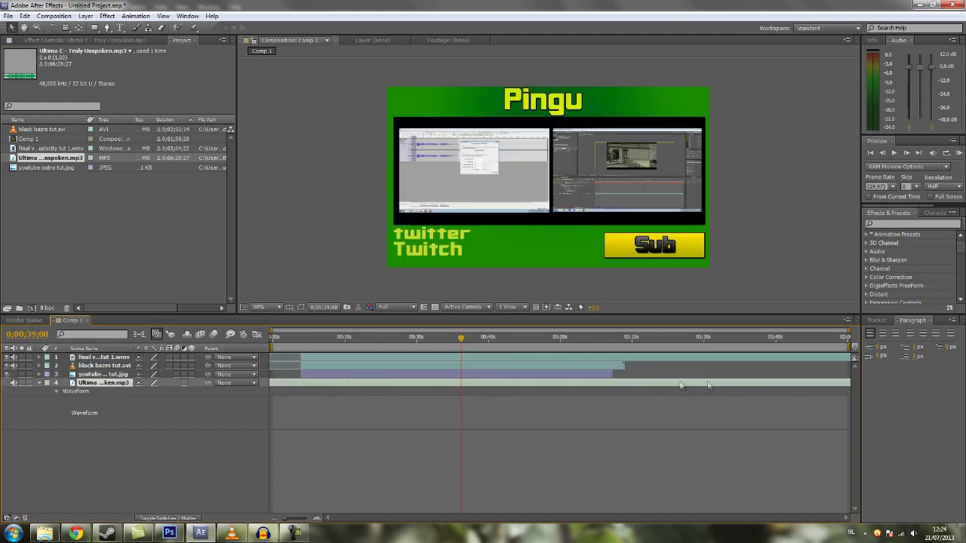
pyautogui.click(408, 439)
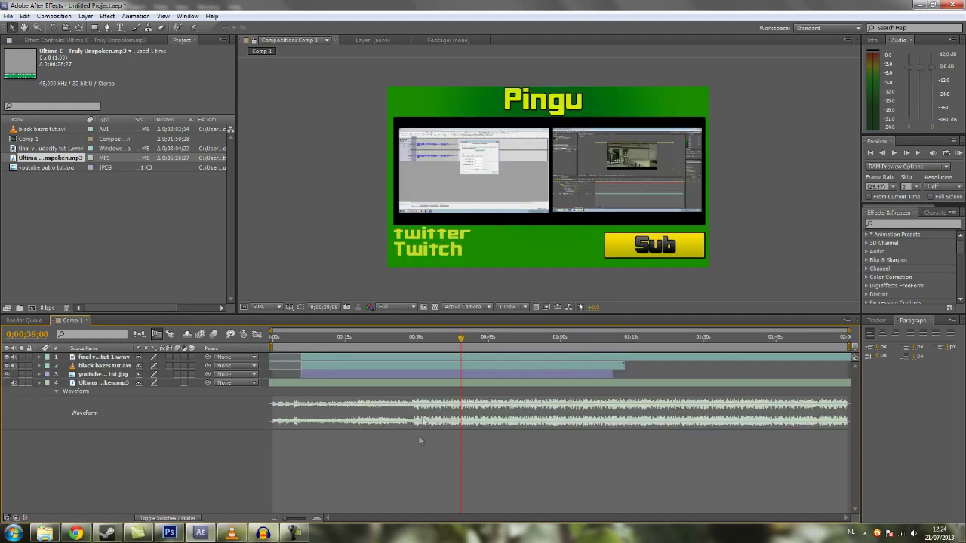
pyautogui.click(418, 338)
pyautogui.click(414, 339)
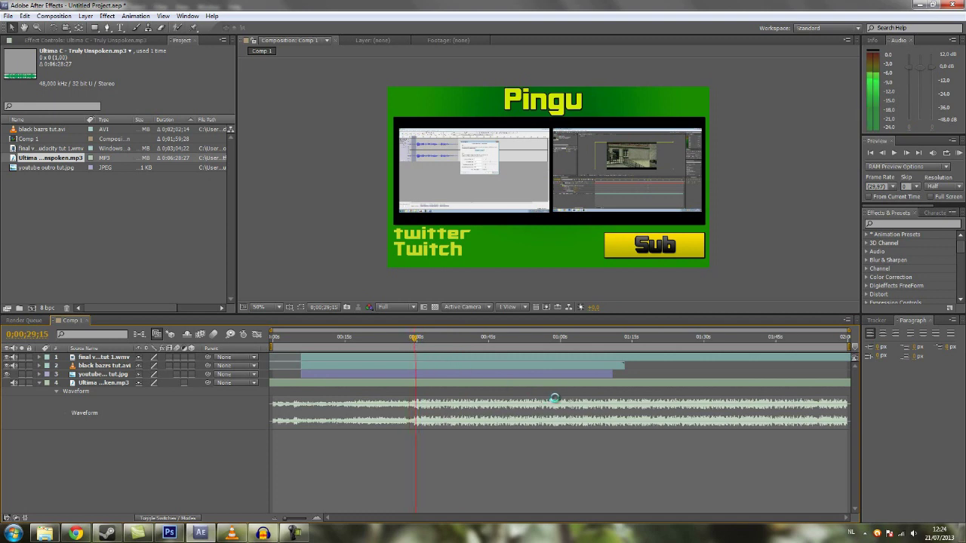
pyautogui.click(392, 345)
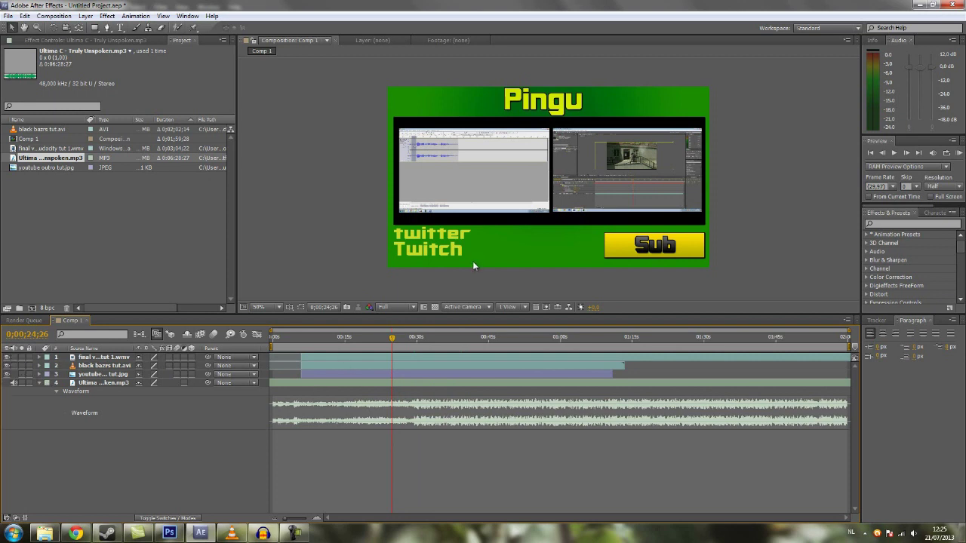
pyautogui.click(342, 383)
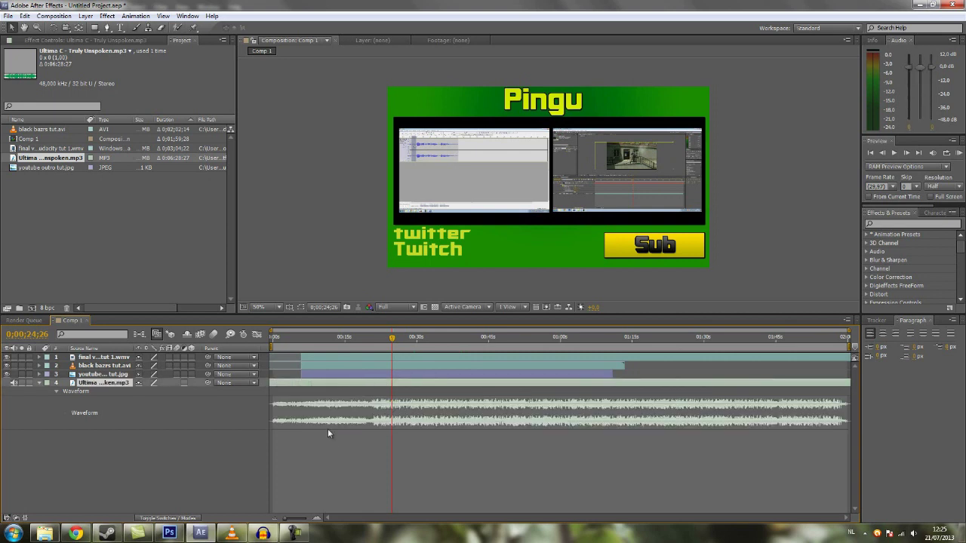
pyautogui.click(298, 340)
pyautogui.click(379, 341)
pyautogui.click(396, 340)
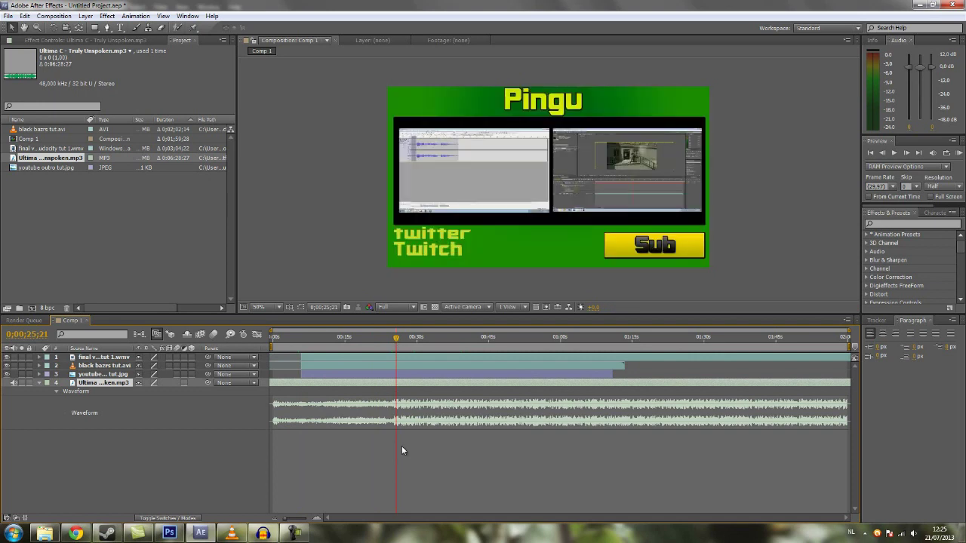
pyautogui.click(389, 338)
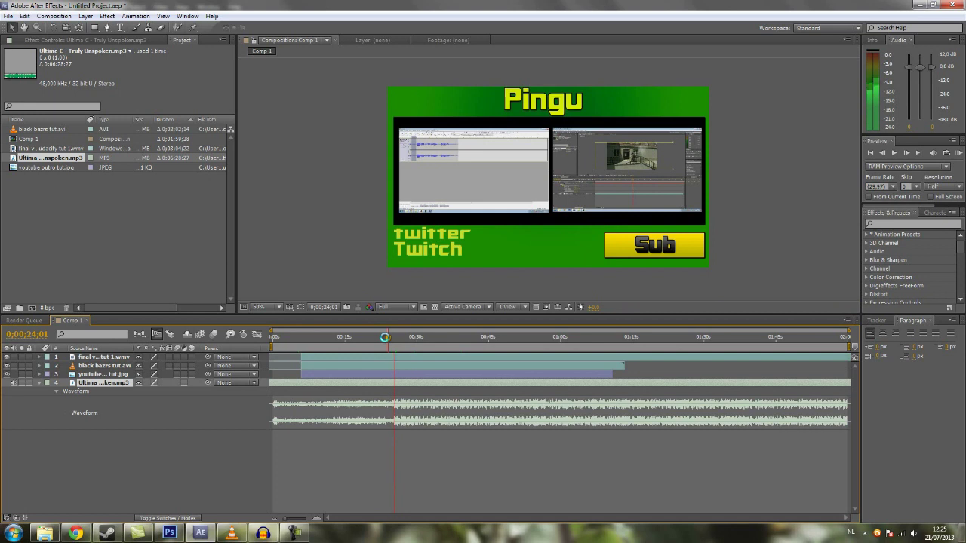
pyautogui.click(391, 337)
pyautogui.click(398, 339)
pyautogui.moveTo(287, 519); pyautogui.dragTo(305, 520)
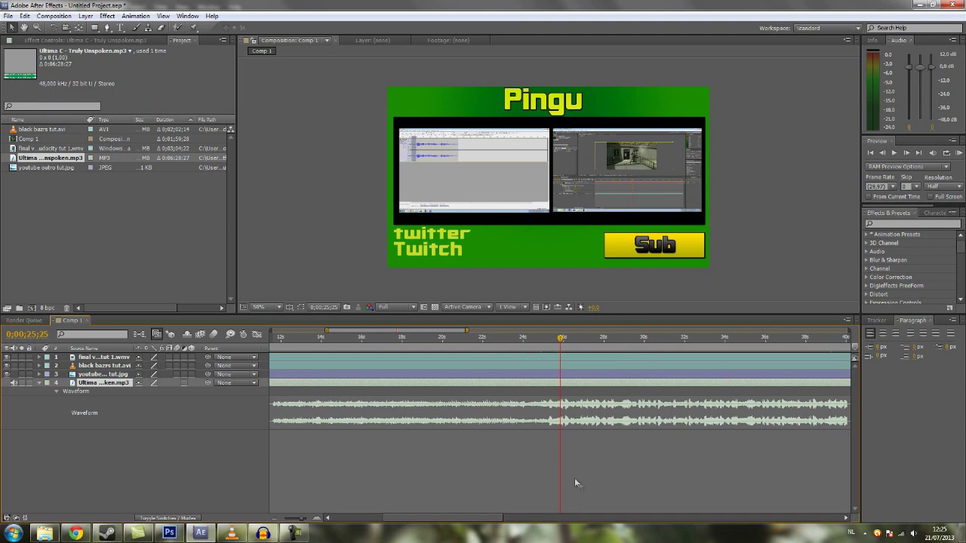
pyautogui.click(547, 436)
pyautogui.click(531, 341)
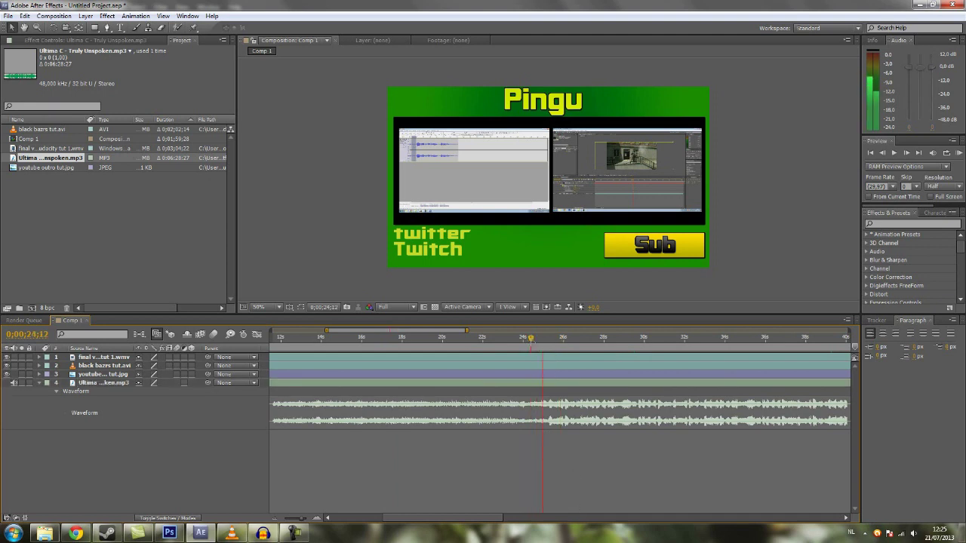
pyautogui.click(549, 339)
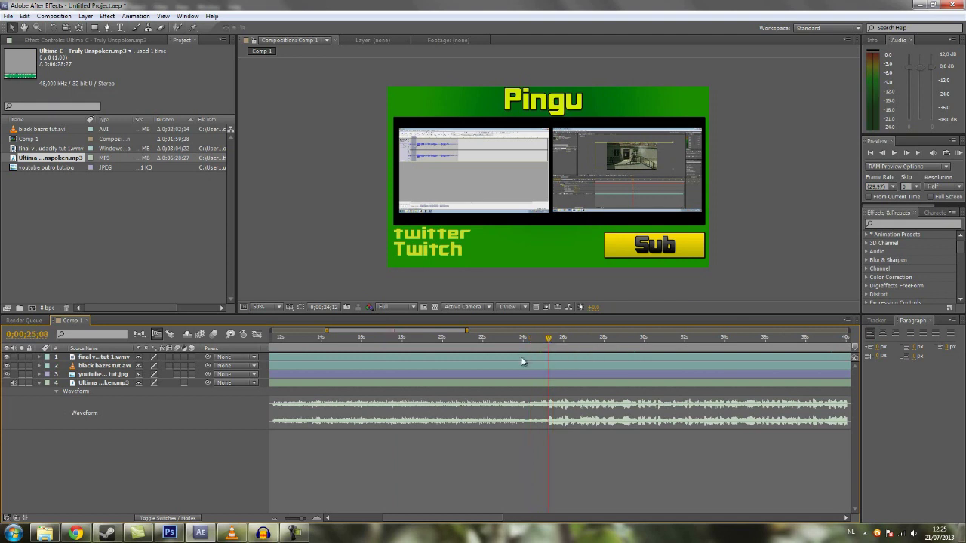
pyautogui.click(400, 357)
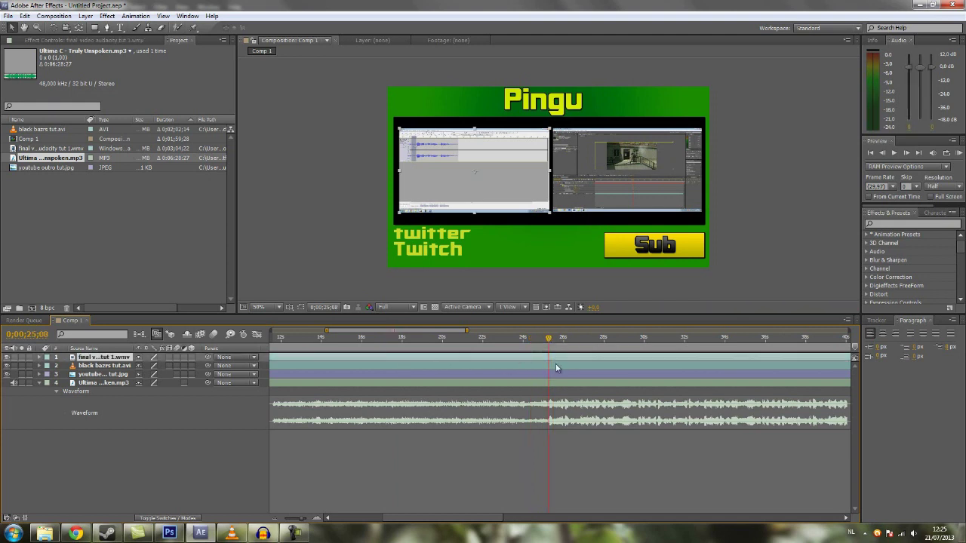
pyautogui.keyDown('shift'); pyautogui.click(547, 366); pyautogui.keyUp('shift')
pyautogui.keyDown('shift'); pyautogui.click(545, 375); pyautogui.keyUp('shift')
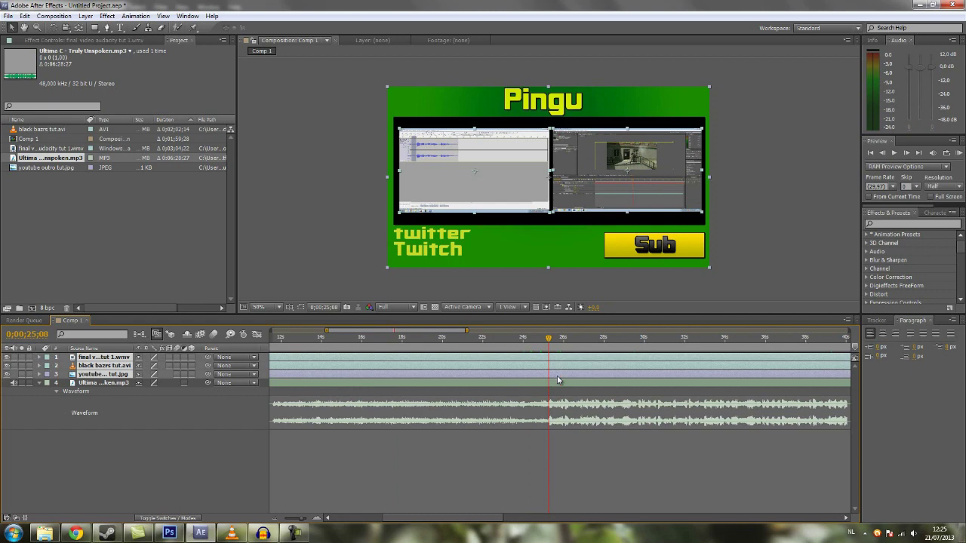
pyautogui.press('t')
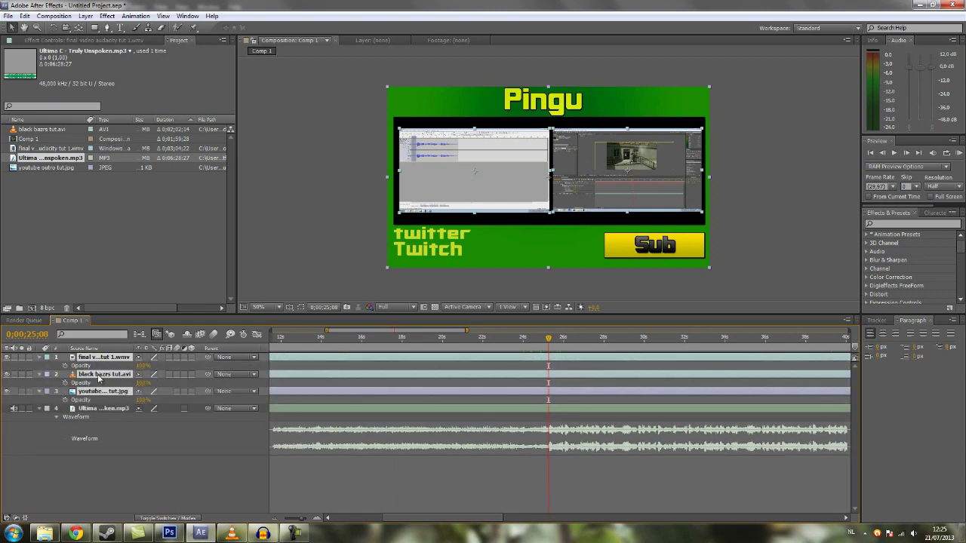
# Step: Keyframe Opacity on the three layers, setting it to 0% at 0;00;25;00
pyautogui.click(64, 365)
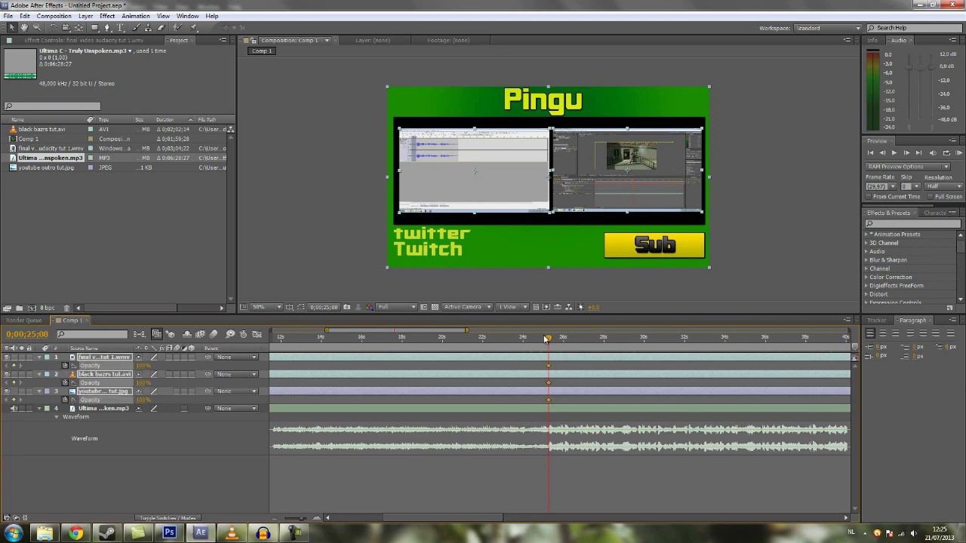
pyautogui.moveTo(547, 340); pyautogui.dragTo(544, 340)
pyautogui.moveTo(138, 400); pyautogui.dragTo(37, 395)
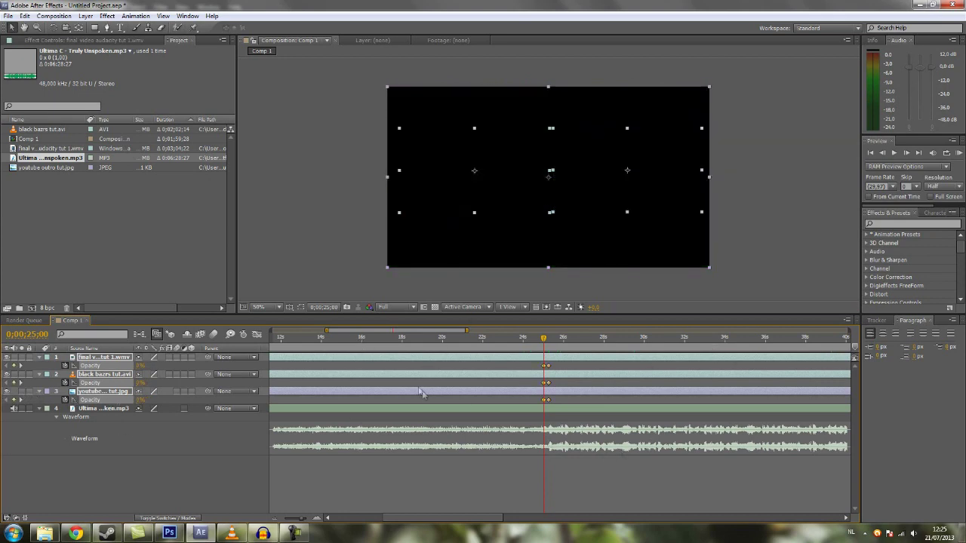
# Step: Start the work area near 24 seconds and preview the fade-in
pyautogui.moveTo(298, 520); pyautogui.dragTo(290, 520)
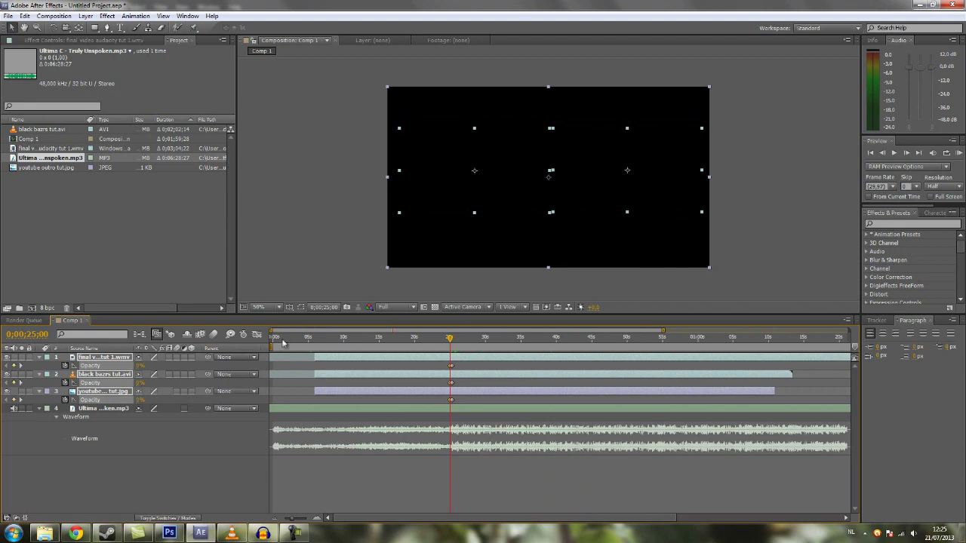
pyautogui.moveTo(277, 349); pyautogui.dragTo(443, 347)
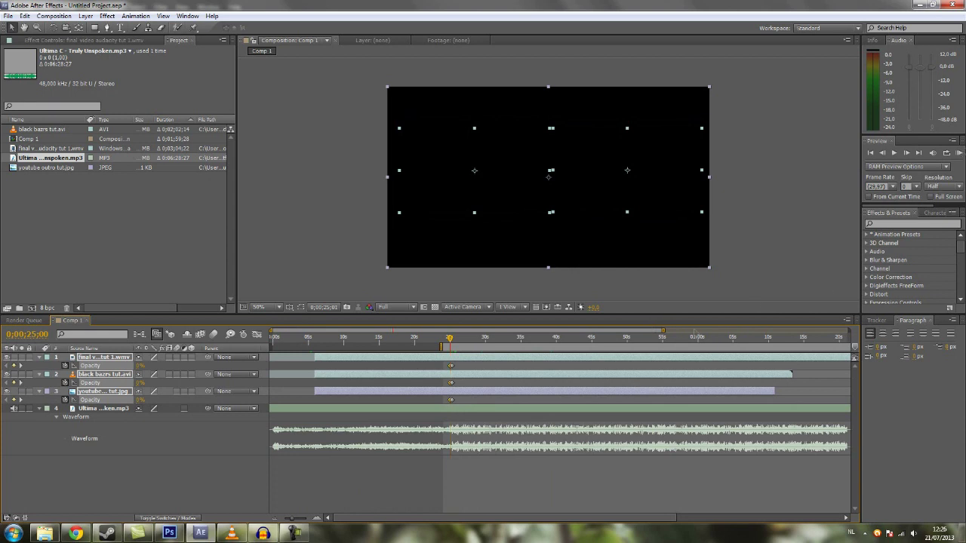
pyautogui.press('pagedown')
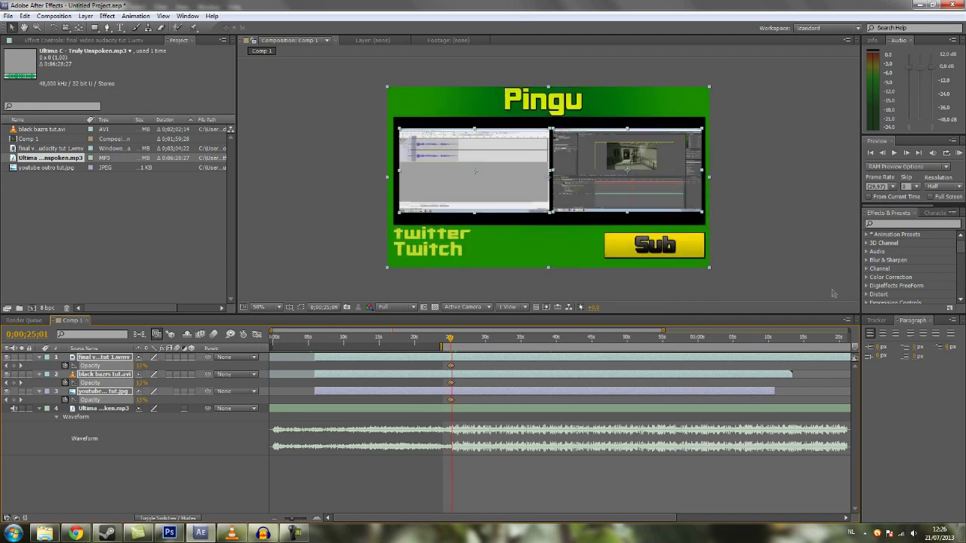
pyautogui.click(958, 153)
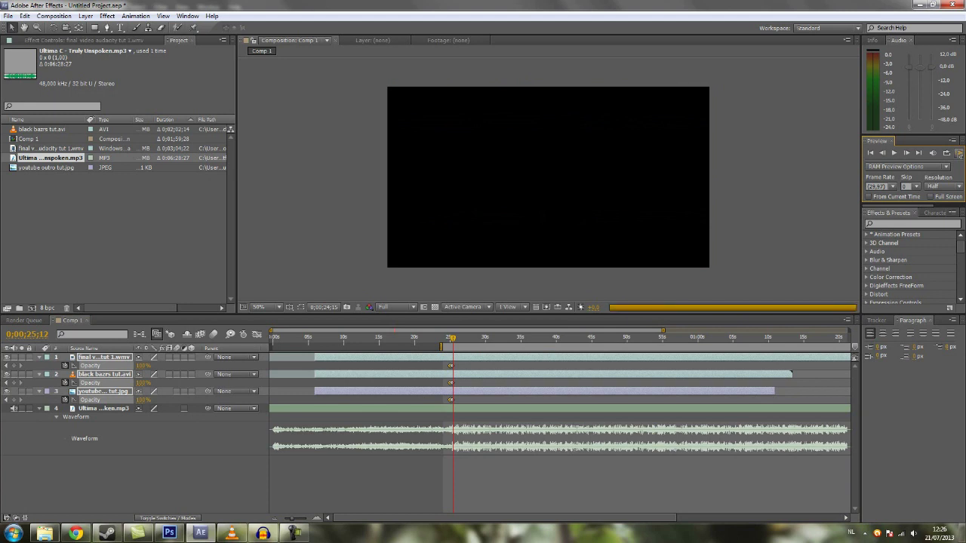
pyautogui.click(939, 178)
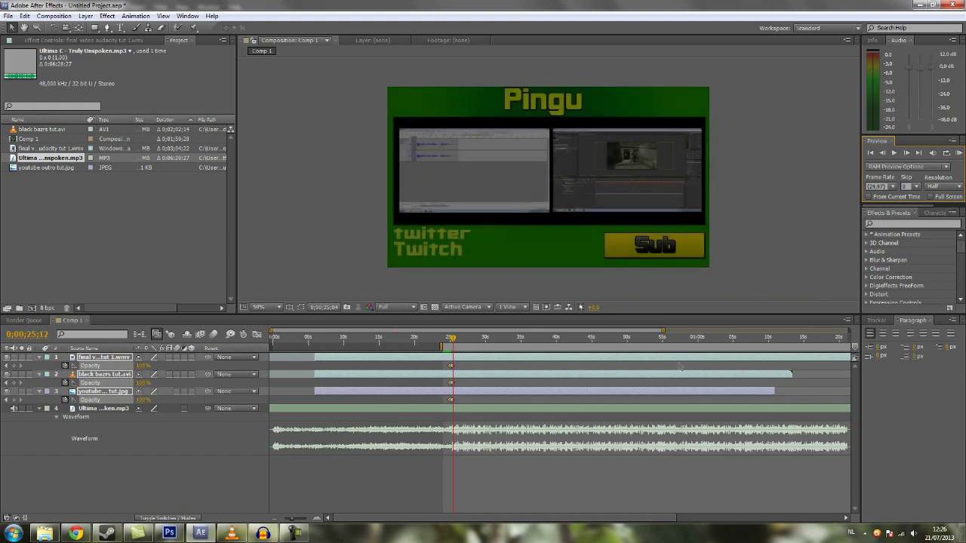
pyautogui.click(293, 534)
pyautogui.click(294, 534)
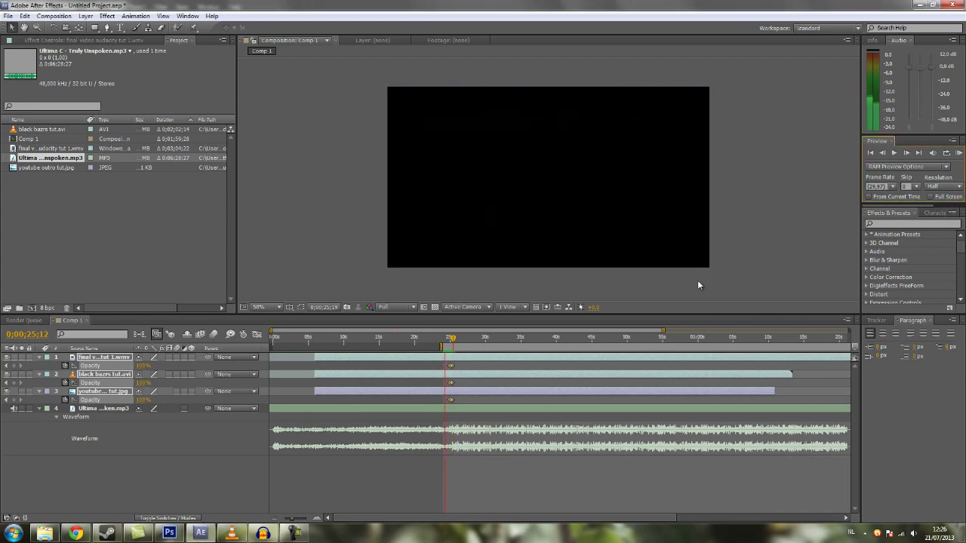
pyautogui.click(474, 451)
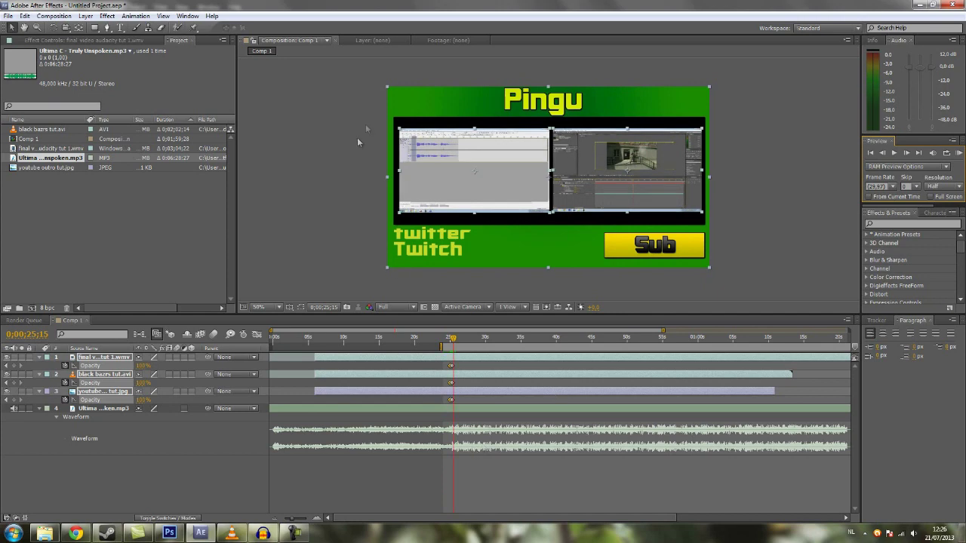
pyautogui.click(351, 98)
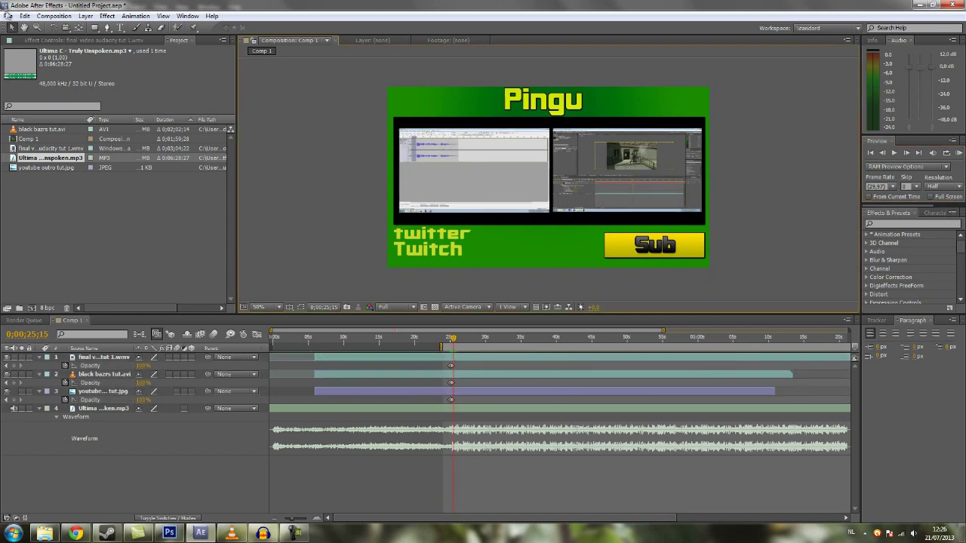
pyautogui.click(7, 16)
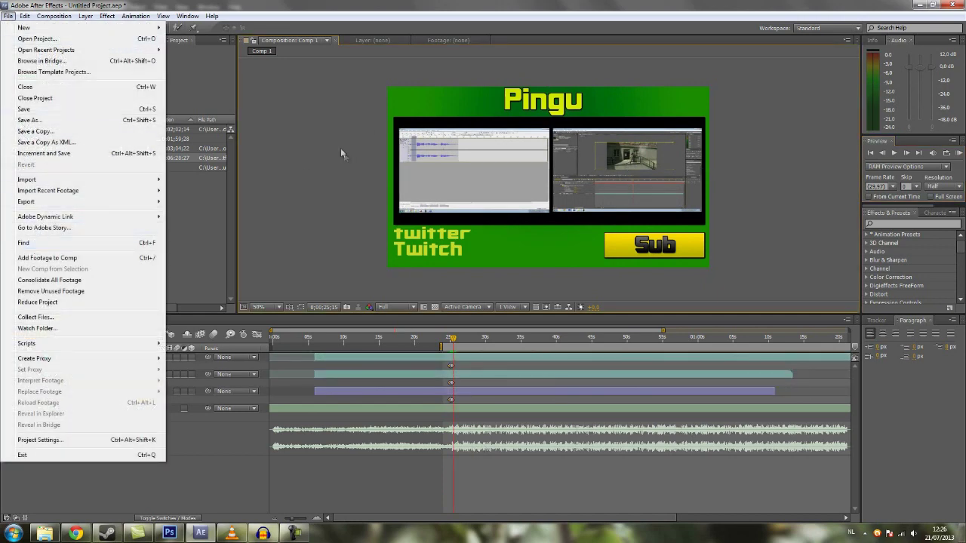
# Step: Add Comp 1 to the Render Queue via the Composition menu
pyautogui.click(344, 157)
pyautogui.click(7, 16)
pyautogui.moveTo(73, 19)
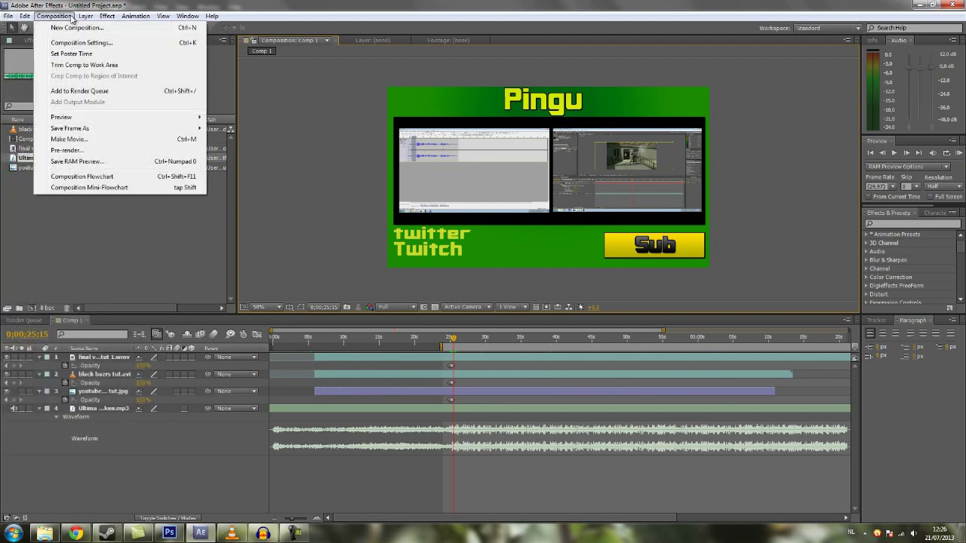
pyautogui.click(94, 92)
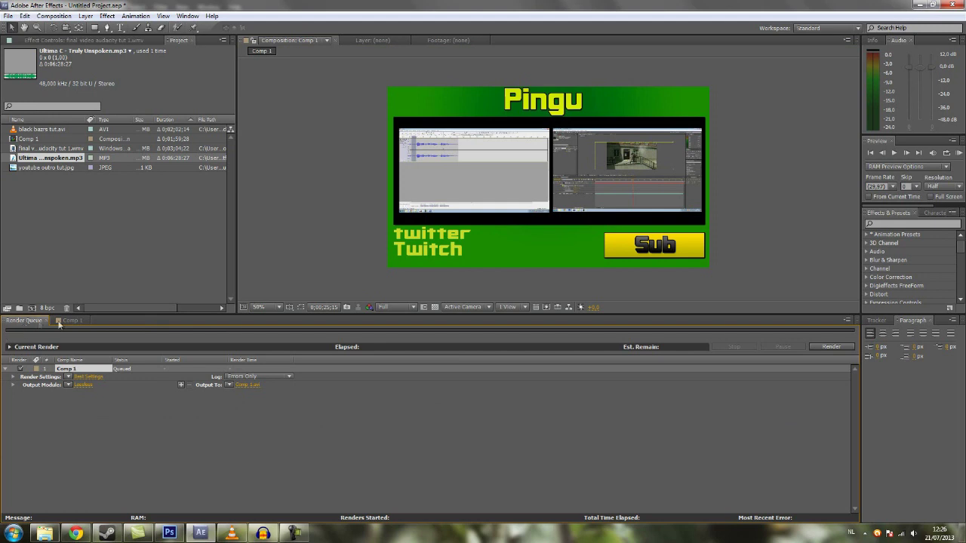
pyautogui.click(72, 320)
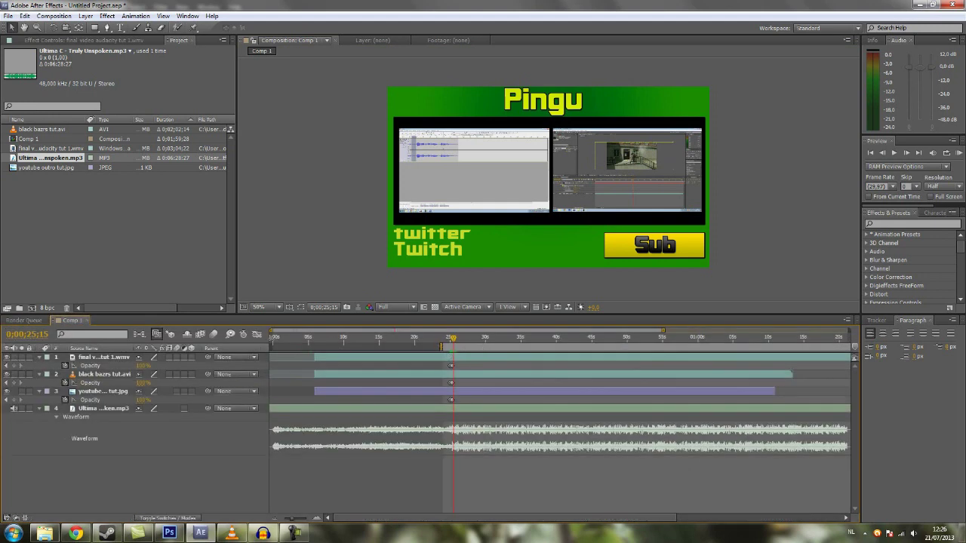
# Step: Set the work area from 0s to about 0:45 and queue Comp 1 again
pyautogui.moveTo(442, 330); pyautogui.dragTo(309, 323)
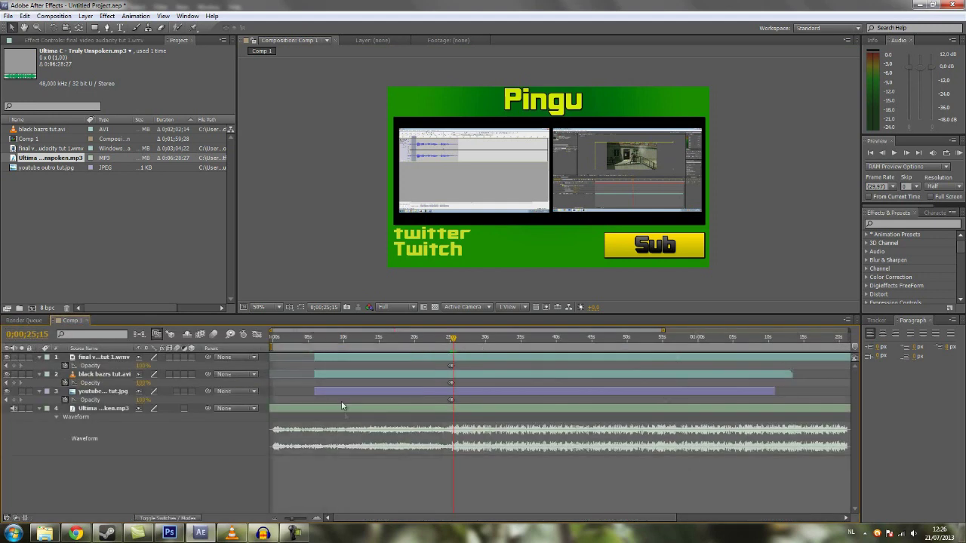
pyautogui.moveTo(293, 525); pyautogui.dragTo(286, 526)
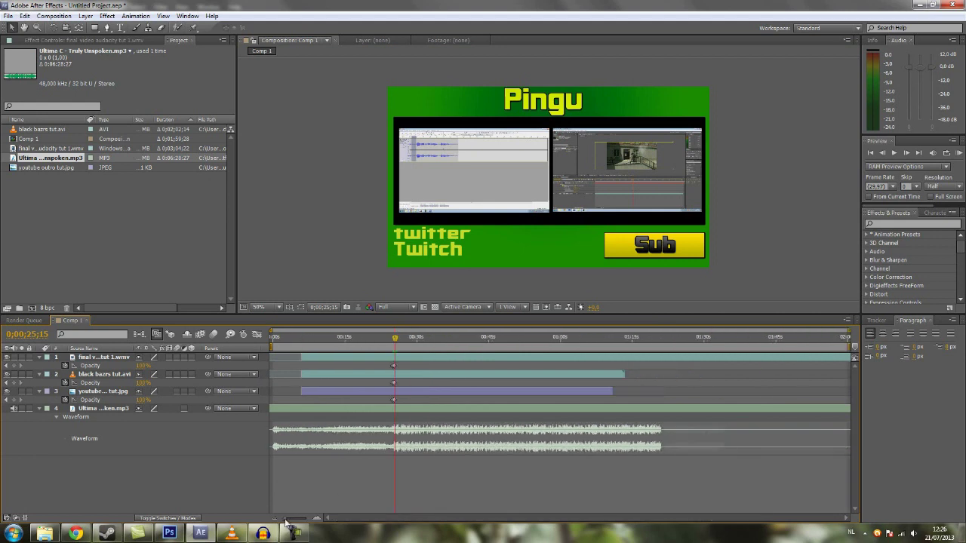
pyautogui.moveTo(848, 345); pyautogui.dragTo(435, 346)
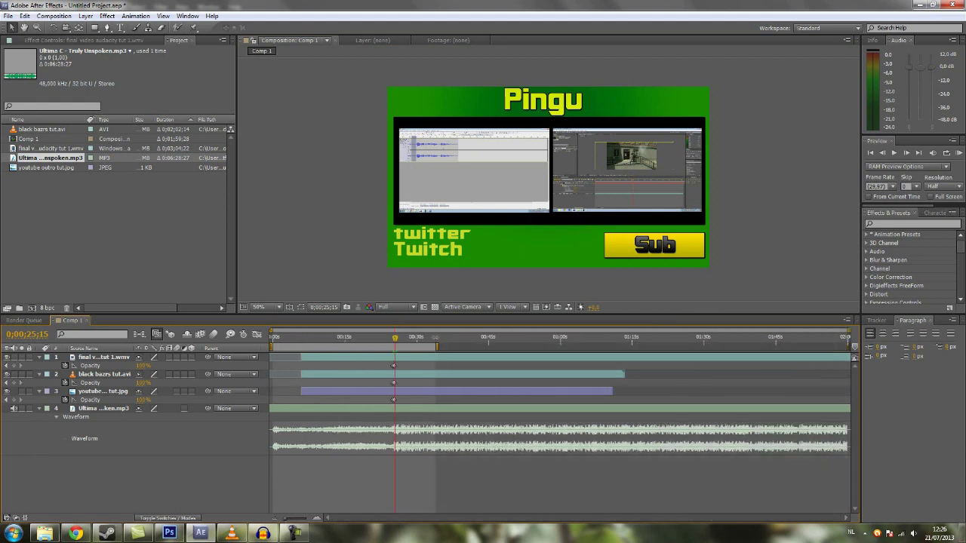
pyautogui.moveTo(521, 344); pyautogui.dragTo(507, 345)
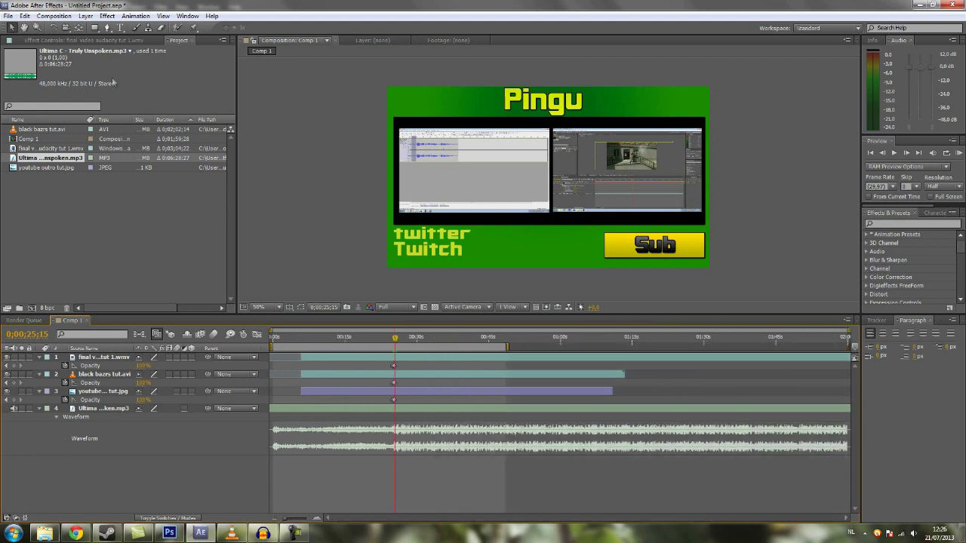
pyautogui.click(53, 16)
pyautogui.click(79, 92)
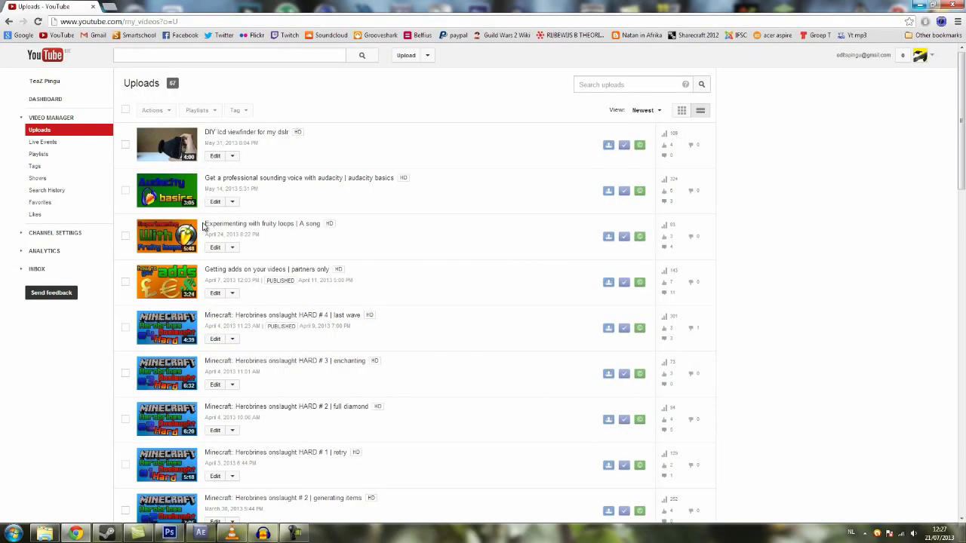
# Step: Open the annotations editor for the audacity basics video from the Uploads list
pyautogui.scroll(-2, 317, 308)
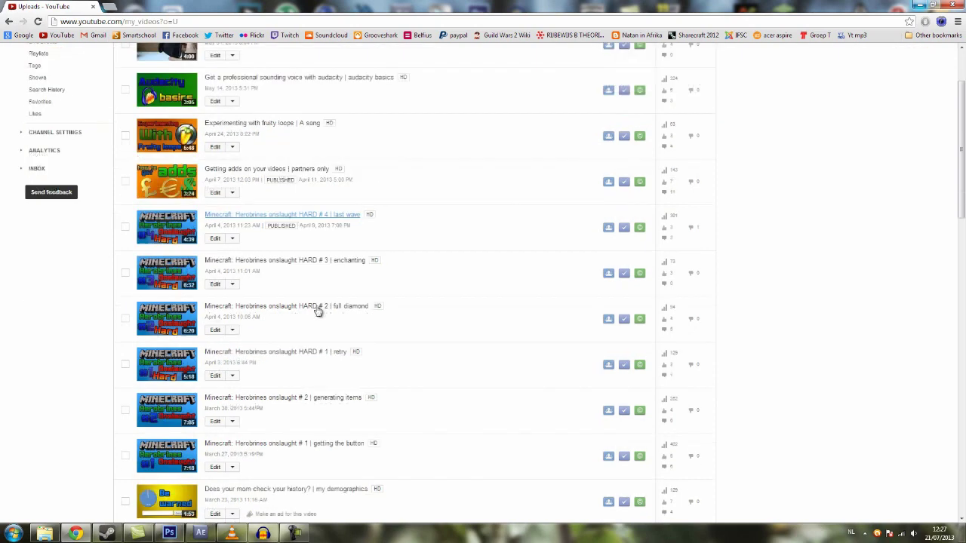
pyautogui.scroll(1, 317, 308)
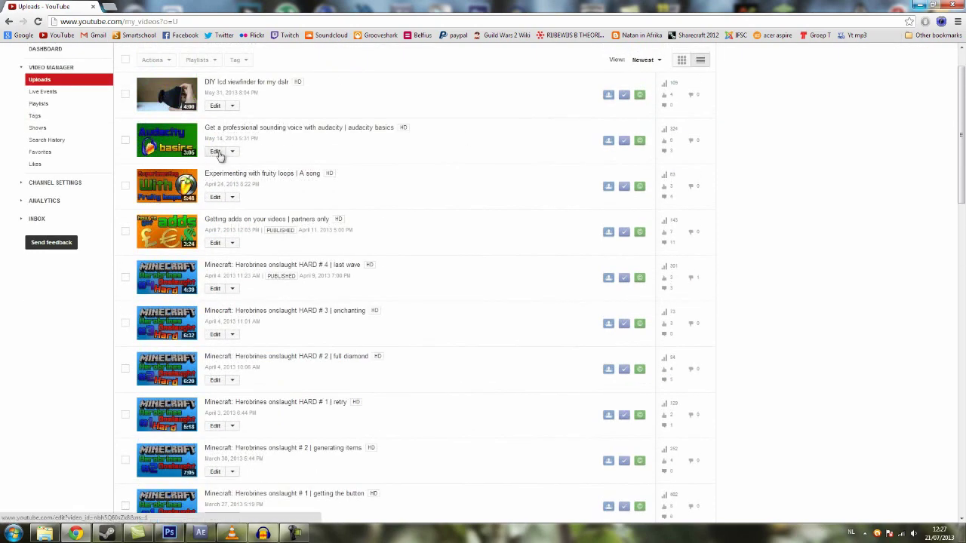
pyautogui.click(233, 153)
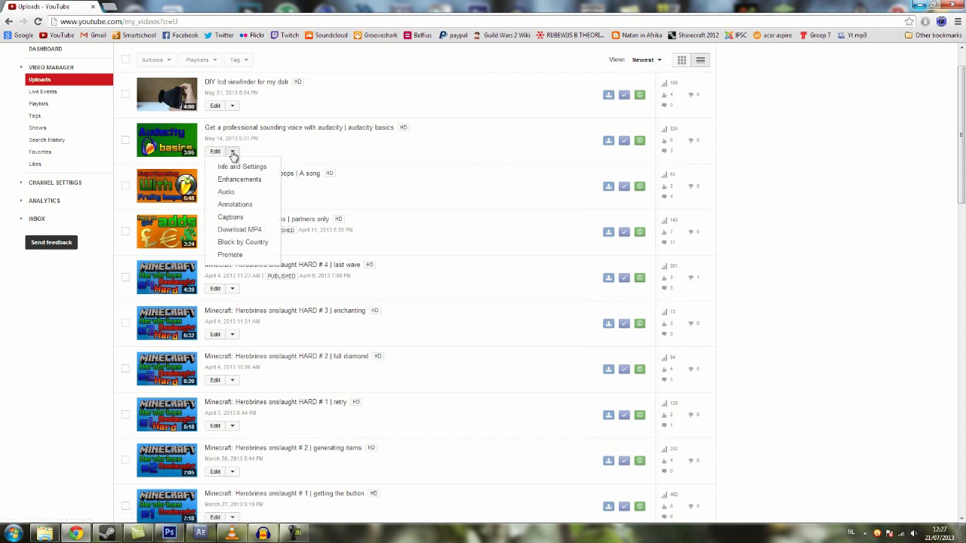
pyautogui.click(234, 204)
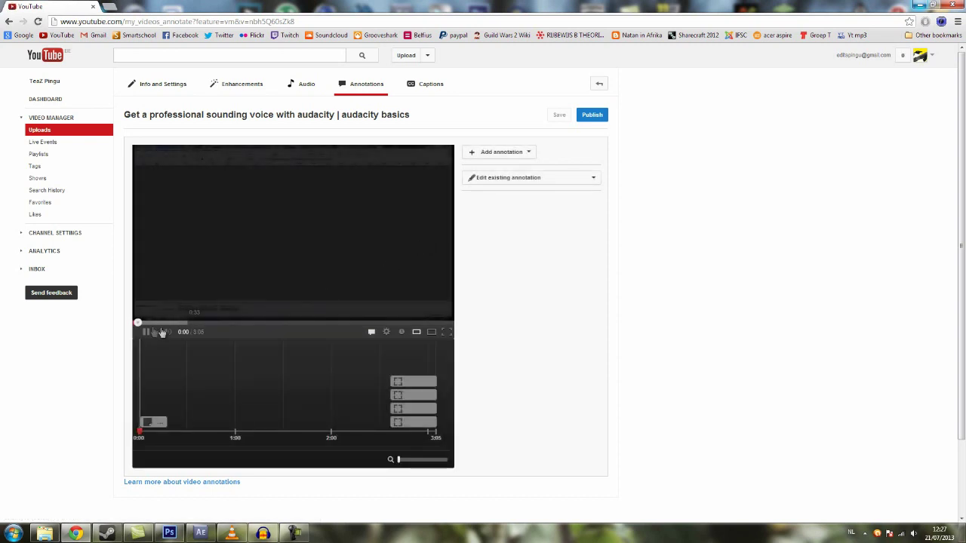
# Step: Scrub the preview to the Pingu end screen near 2:35 and show the annotation types
pyautogui.click(147, 332)
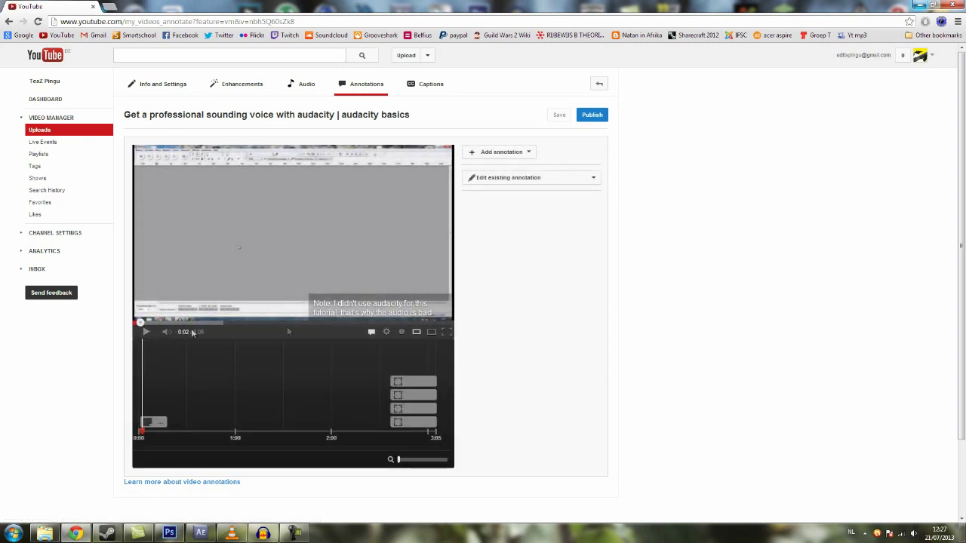
pyautogui.moveTo(141, 429); pyautogui.dragTo(392, 429)
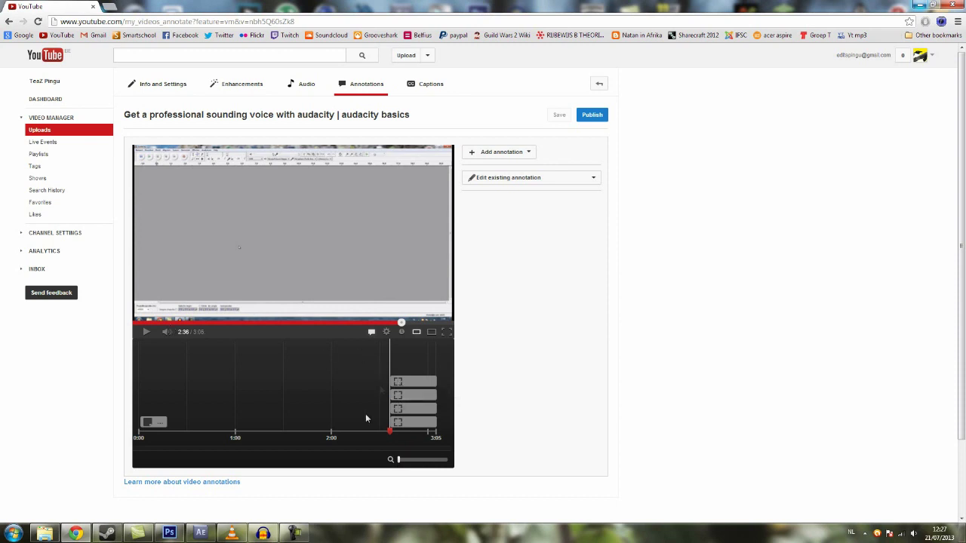
pyautogui.click(144, 335)
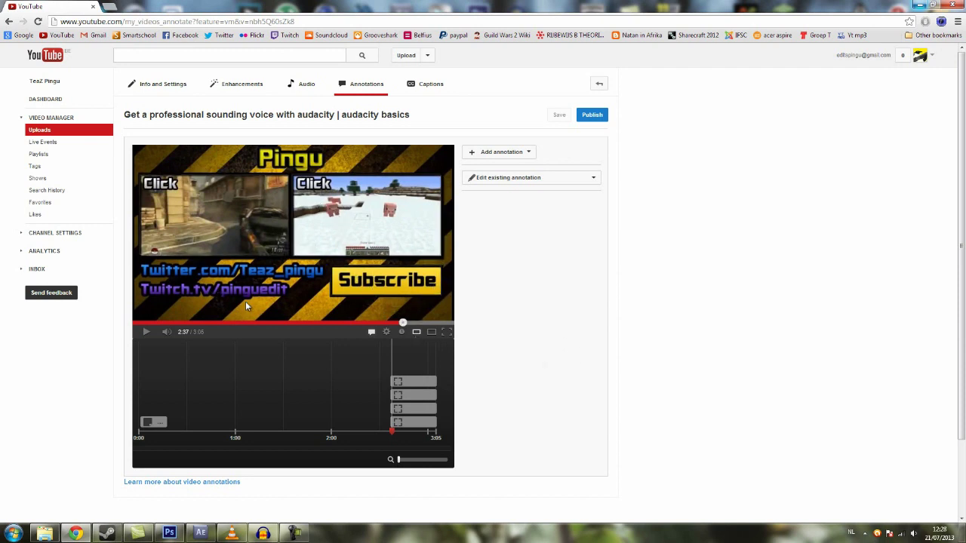
pyautogui.click(529, 154)
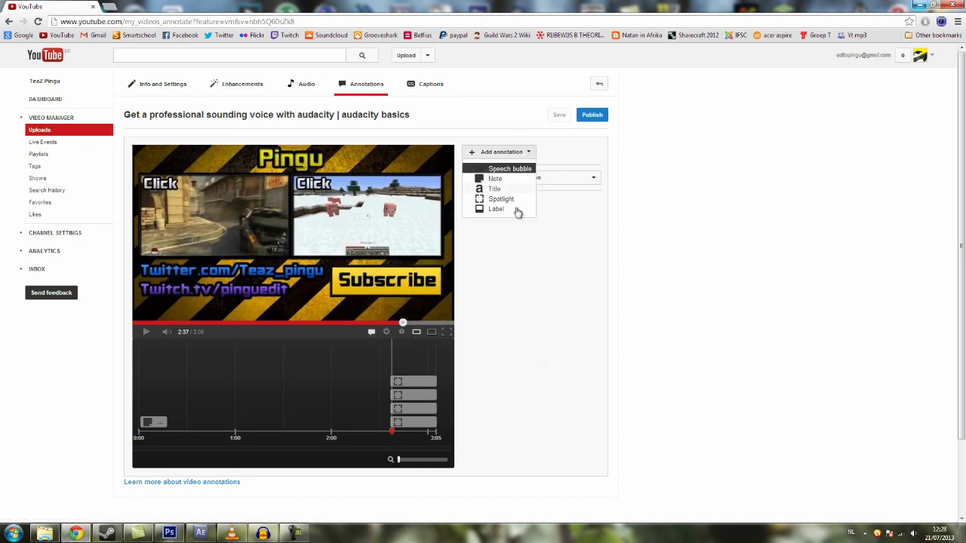
# Step: Inspect the first three spotlights and confirm the first one keeps its Channel link type
pyautogui.click(413, 381)
pyautogui.click(422, 408)
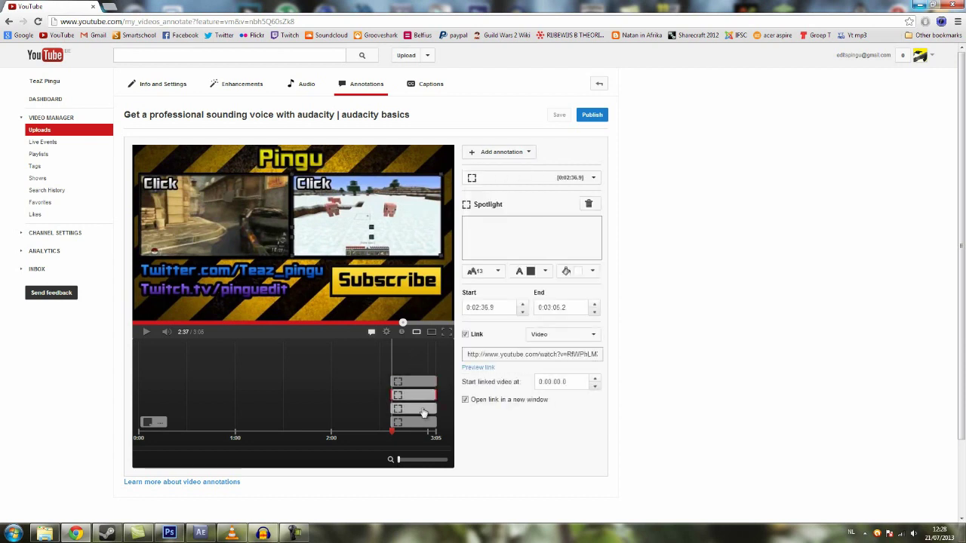
pyautogui.click(425, 396)
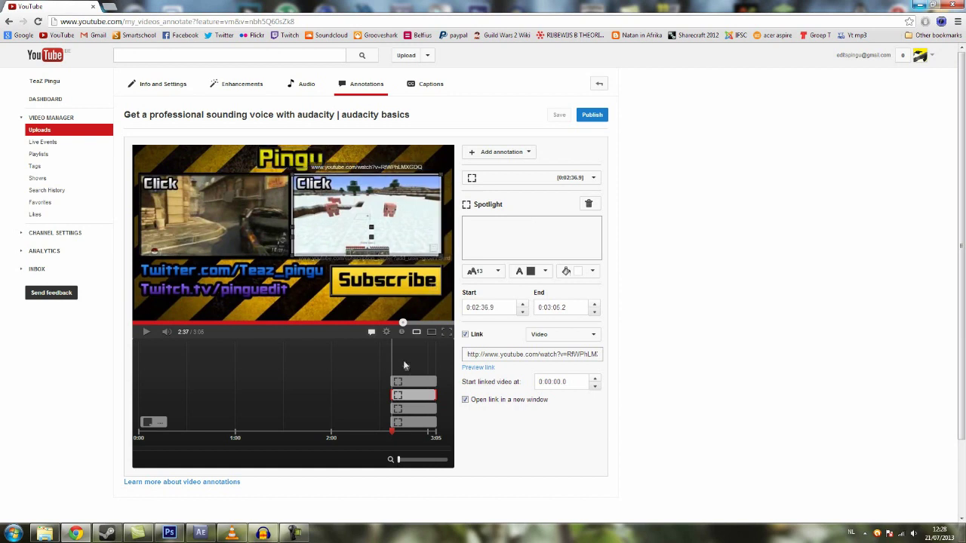
pyautogui.click(414, 379)
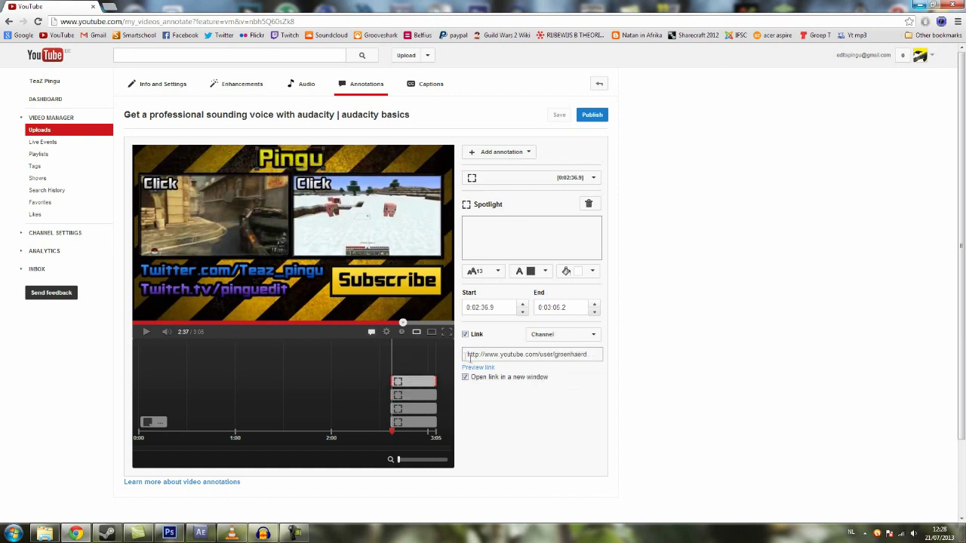
pyautogui.click(592, 336)
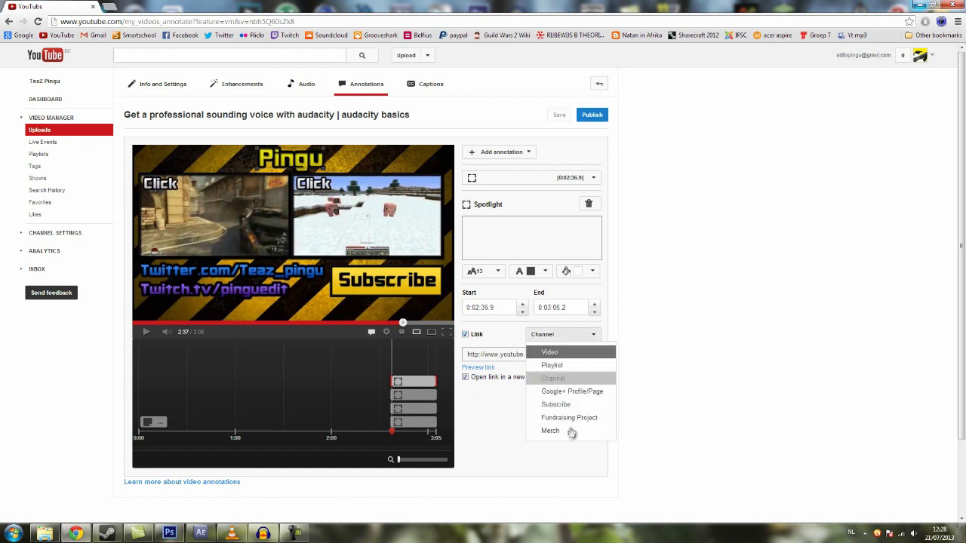
pyautogui.click(563, 379)
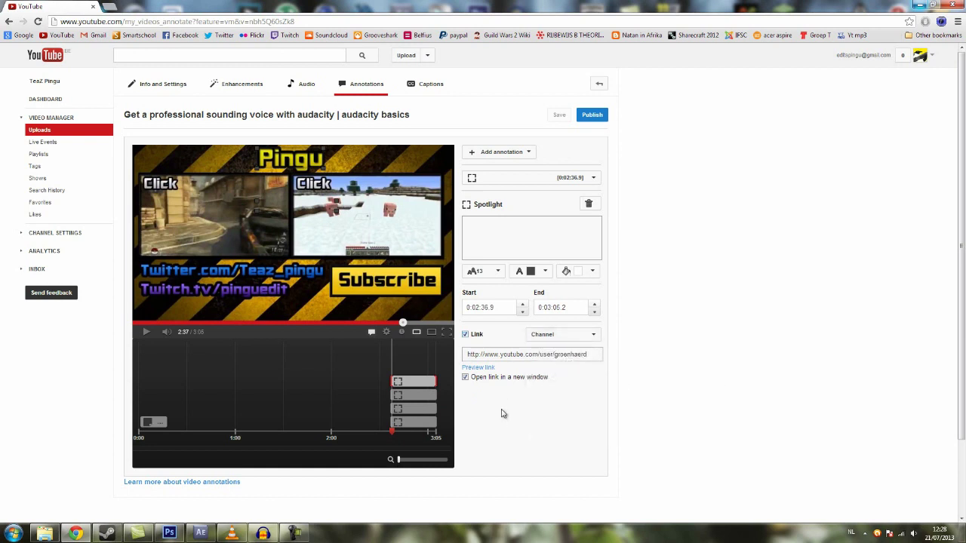
# Step: Check the second and fourth spotlights' video links and the third spotlight's subscribe link
pyautogui.click(427, 395)
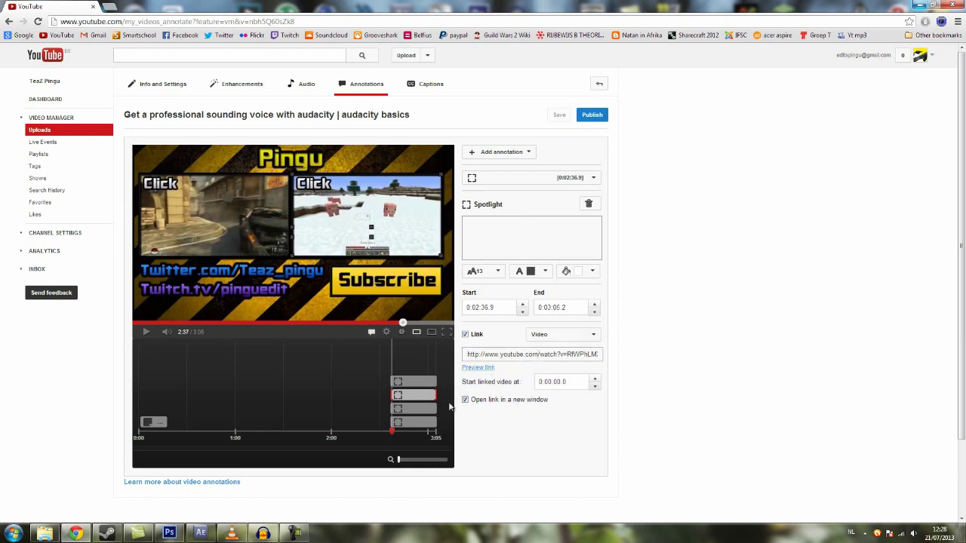
pyautogui.click(408, 408)
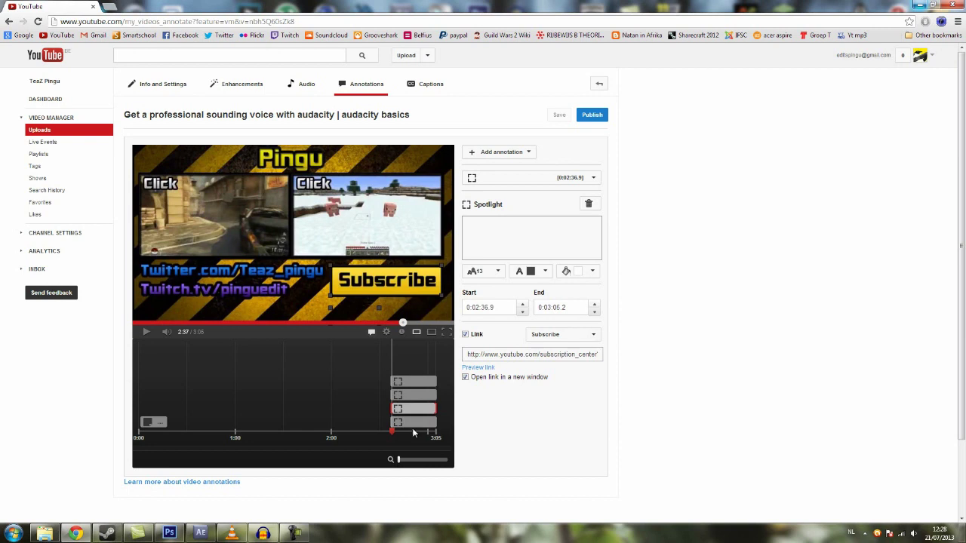
pyautogui.click(415, 423)
pyautogui.click(421, 408)
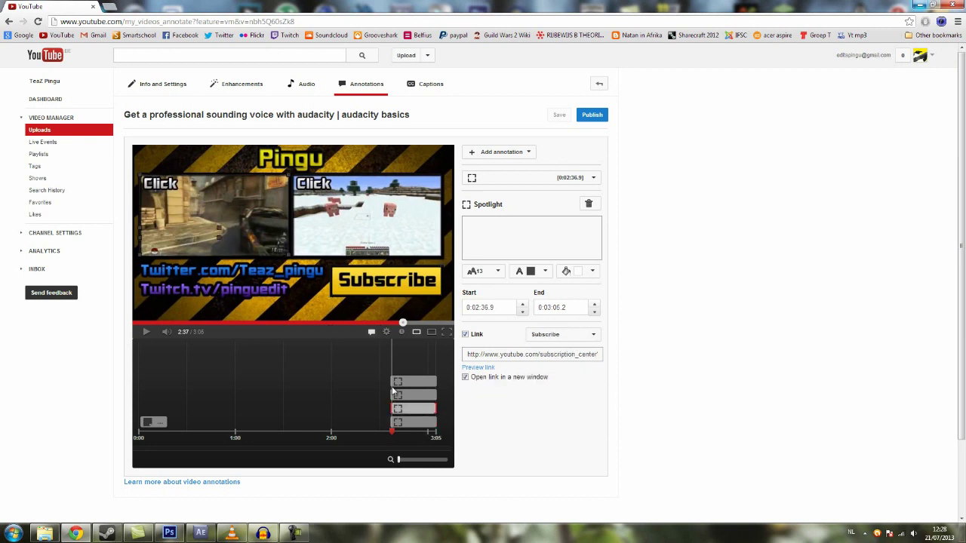